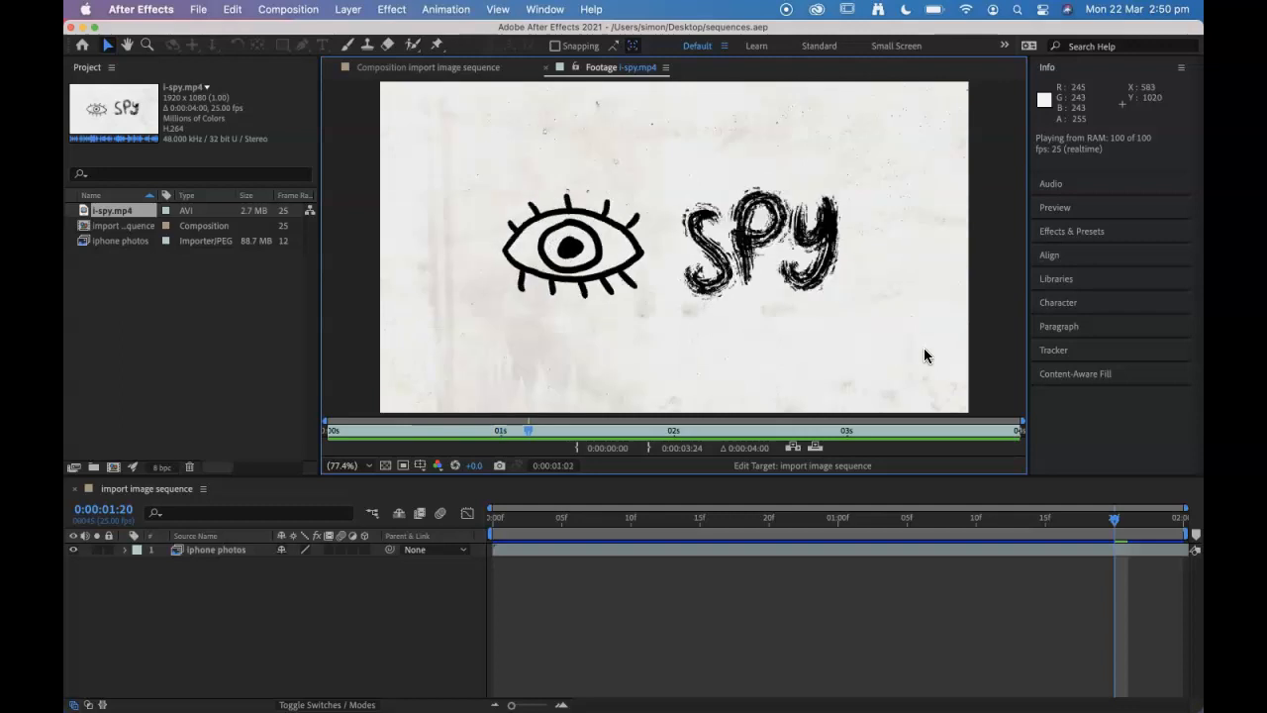
Close the i-spy.mp4 footage view and minimise the After Effects project window.
{"action": "left_click", "coordinate": [545, 67]}
{"action": "left_click", "coordinate": [84, 26]}
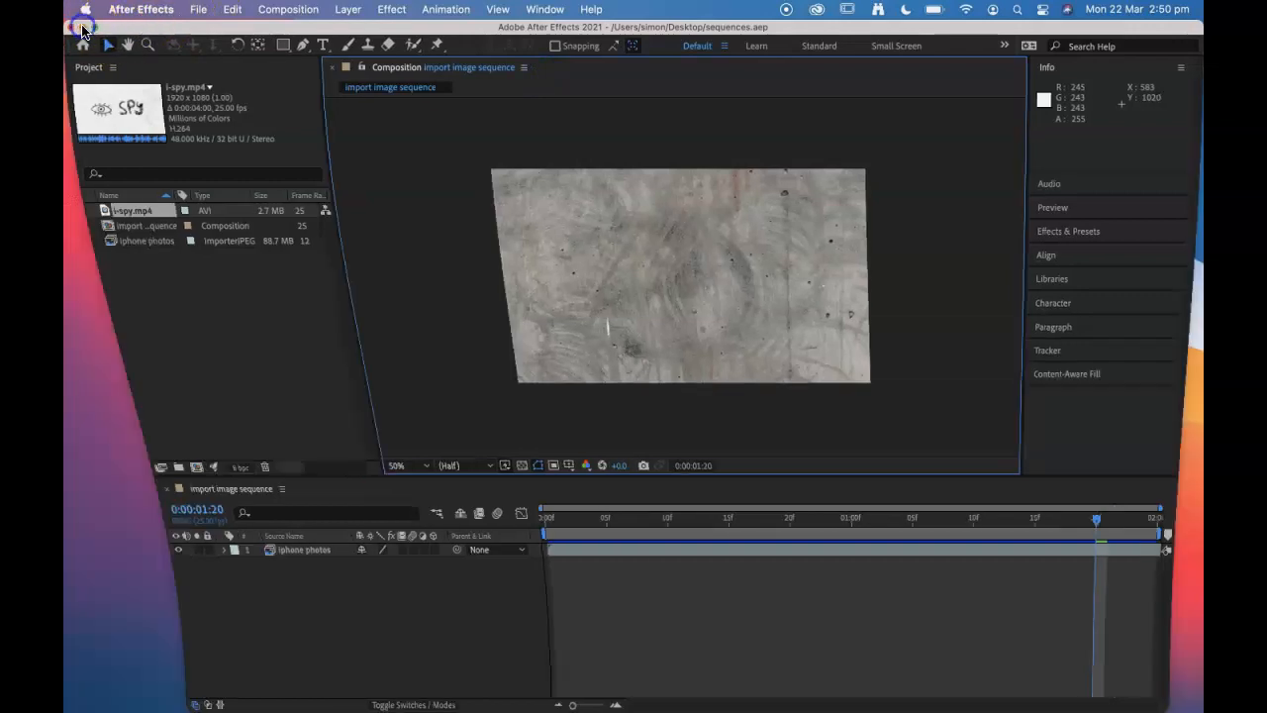
{"action": "left_click", "coordinate": [313, 37]}
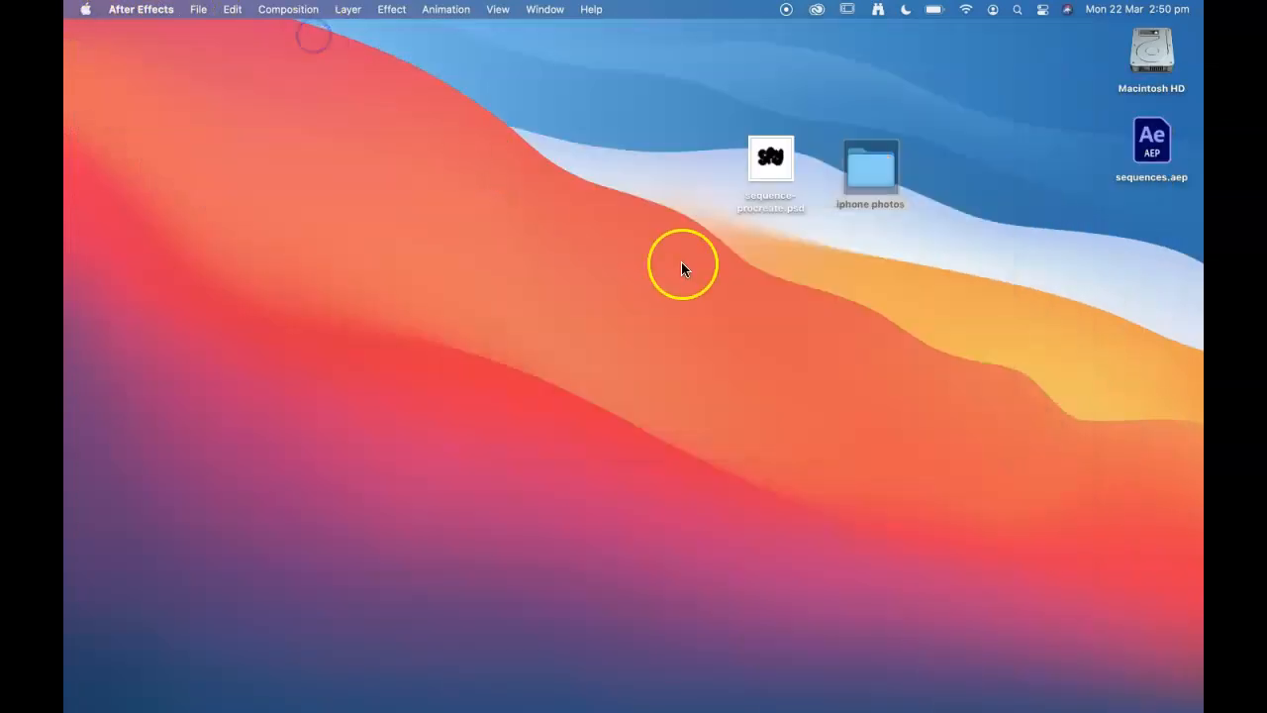
Move sequence-procreate.psd to the other side of the iphone photos folder on the desktop and bring up its document in Photoshop.
{"action": "left_click", "coordinate": [682, 265]}
{"action": "left_click_drag", "start_coordinate": [770, 161], "coordinate": [975, 164]}
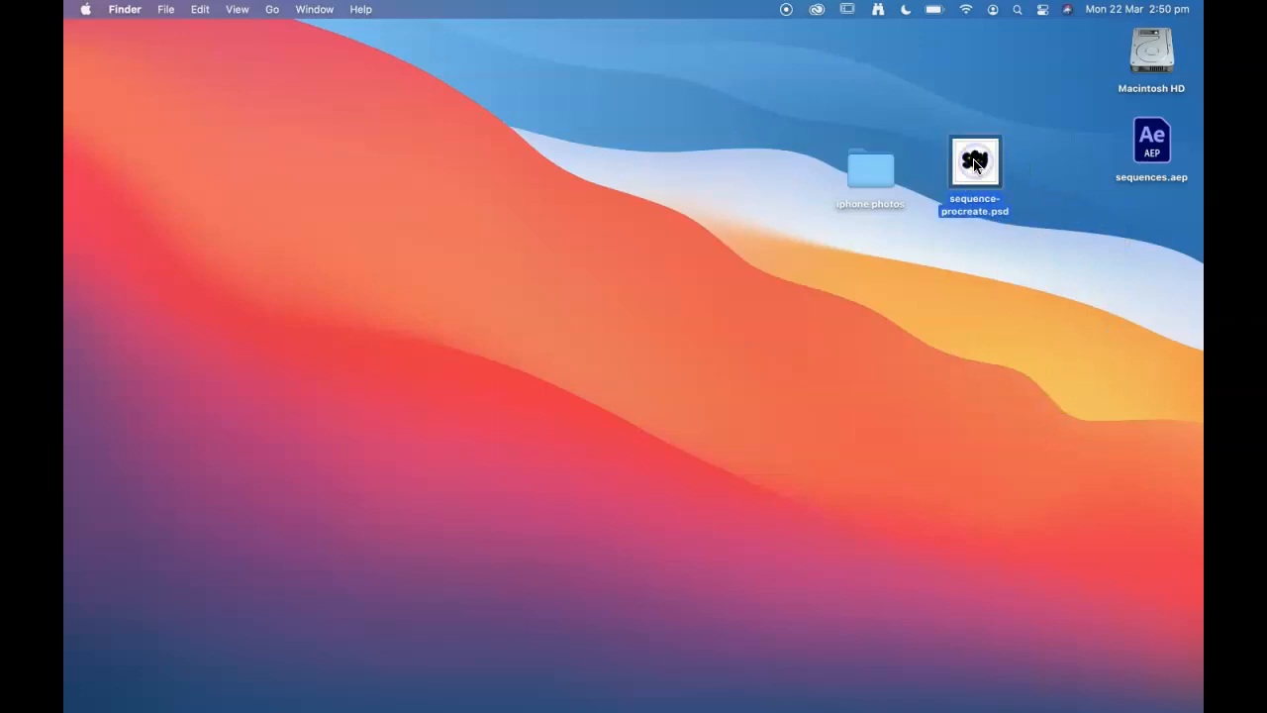
{"action": "mouse_move", "coordinate": [772, 710]}
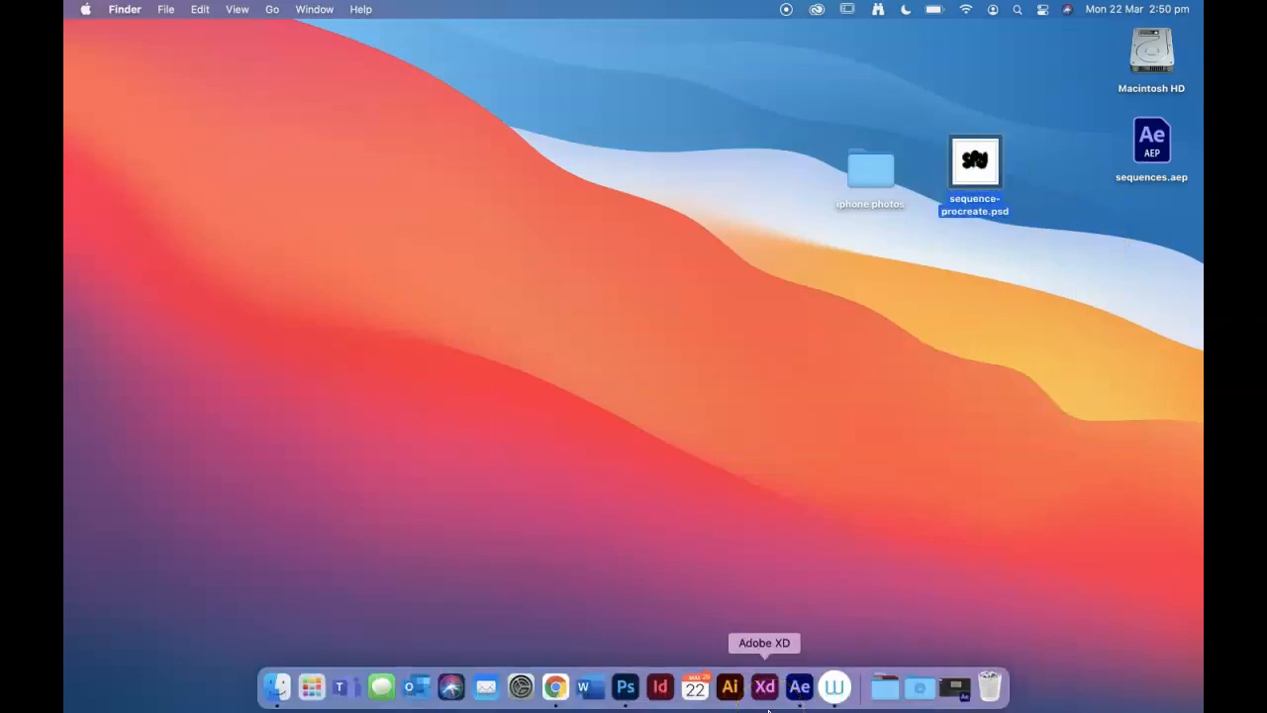
{"action": "left_click", "coordinate": [768, 710]}
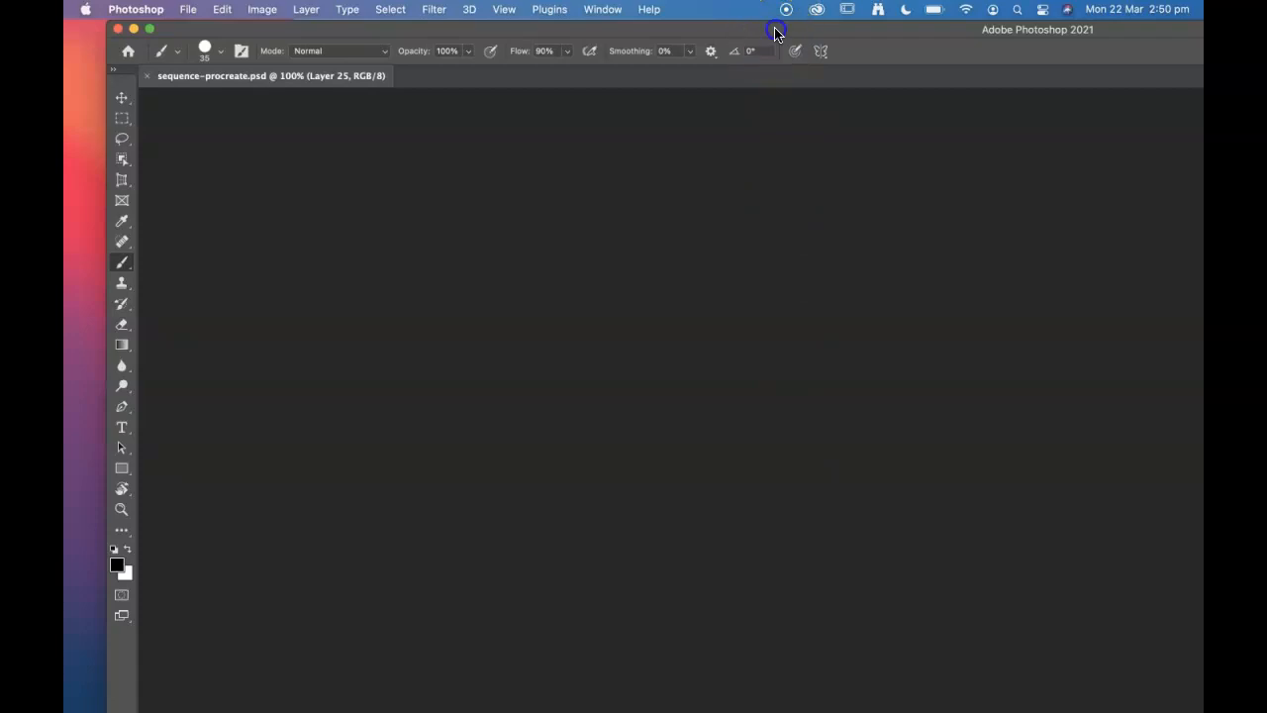
{"action": "left_click", "coordinate": [894, 38]}
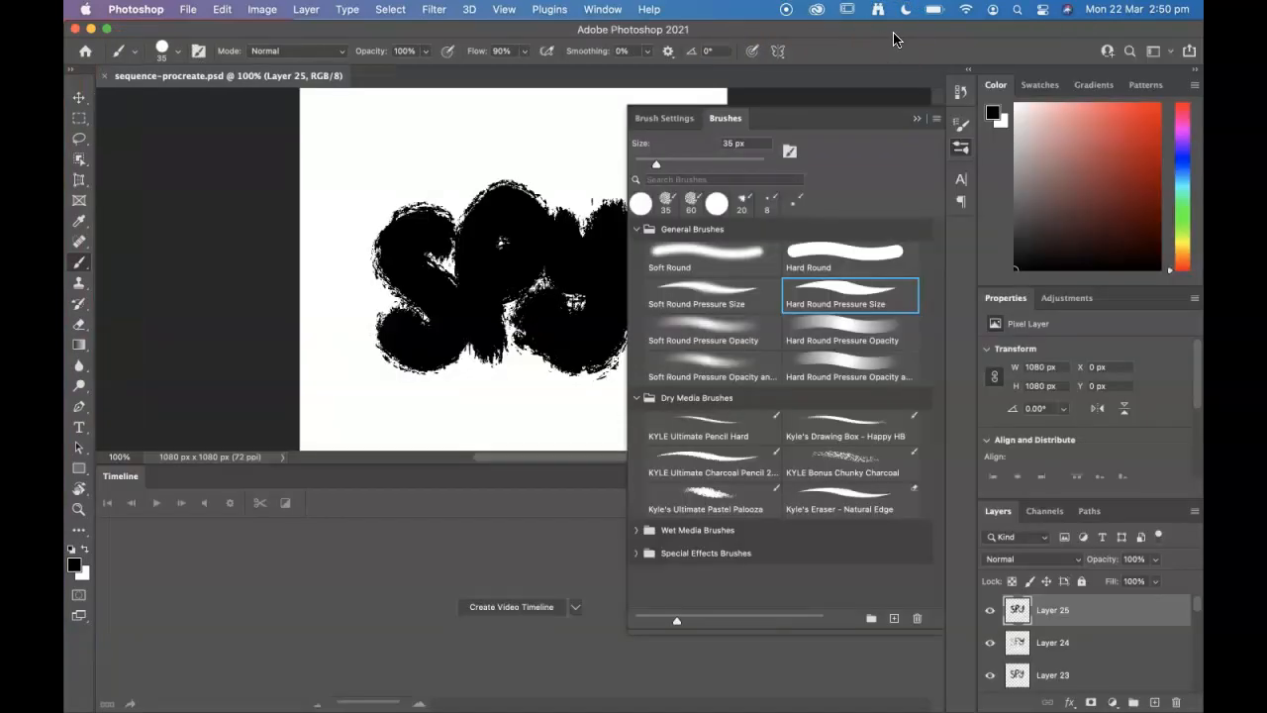
Clear the Brushes and Timeline panels from the workspace and enlarge the Layers panel to list more layers.
{"action": "left_click", "coordinate": [960, 146]}
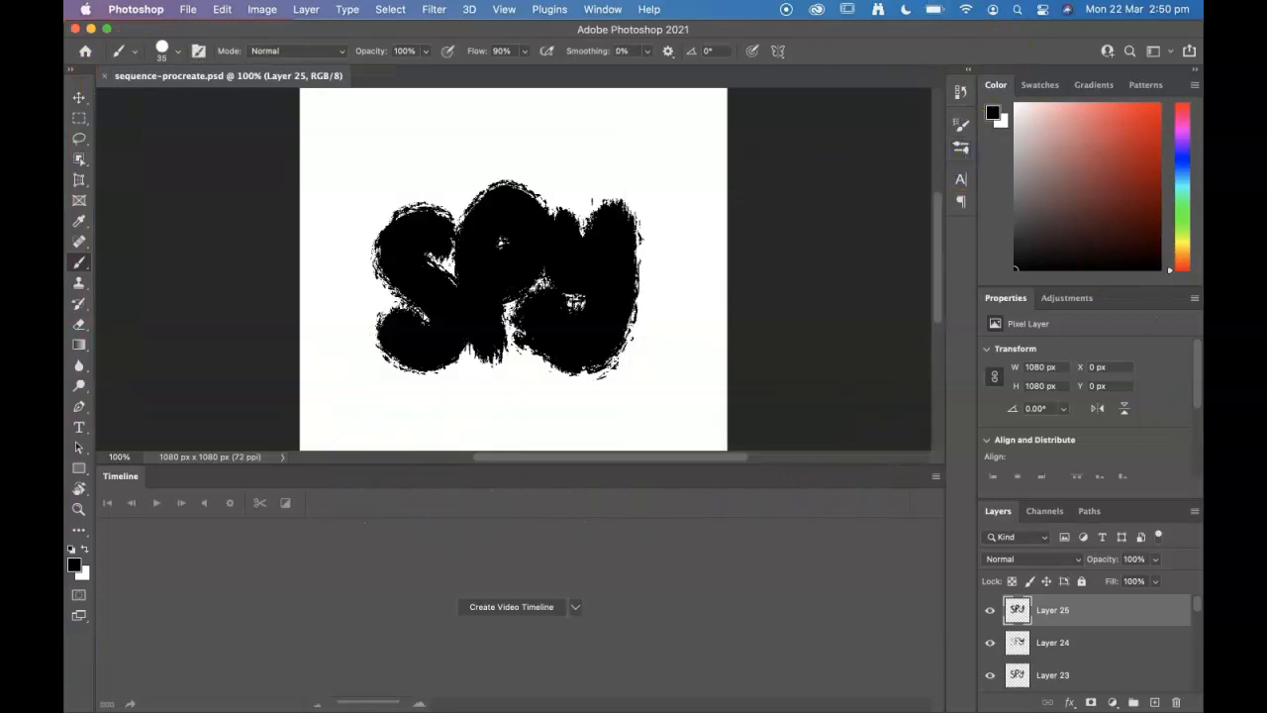
{"action": "left_click", "coordinate": [596, 9]}
{"action": "left_click", "coordinate": [673, 517]}
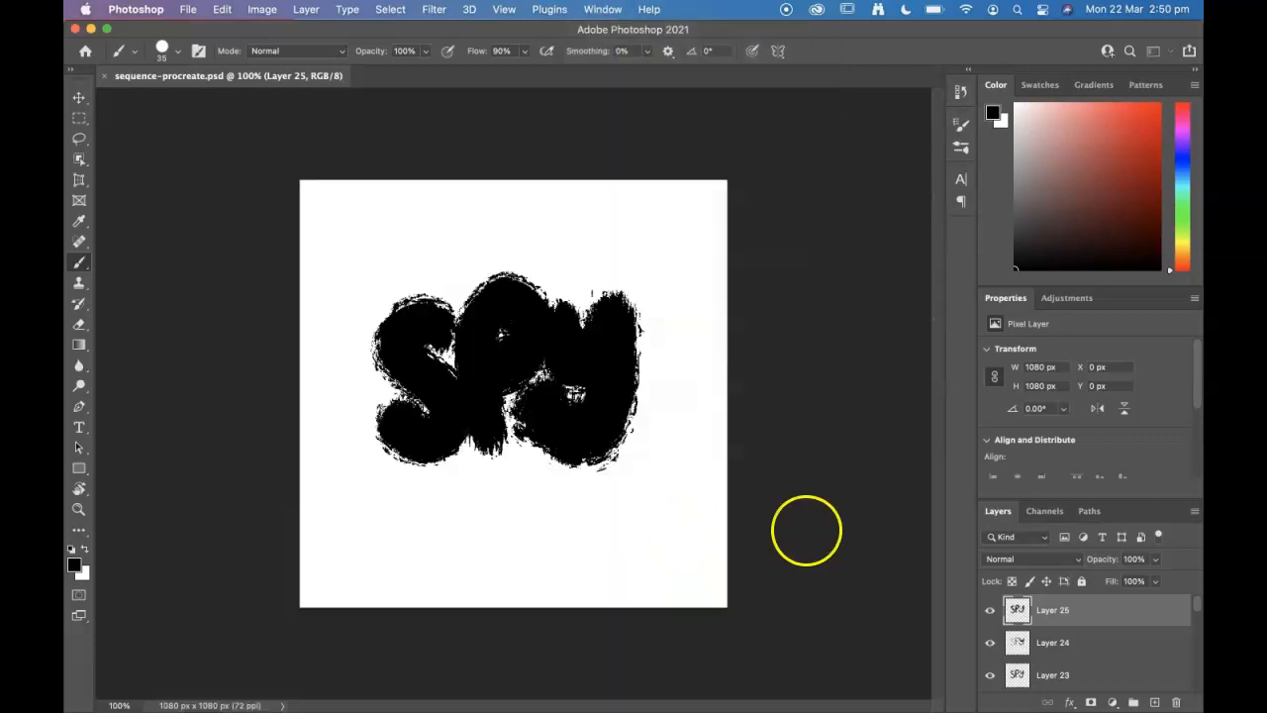
{"action": "left_click_drag", "start_coordinate": [1106, 501], "coordinate": [1092, 168]}
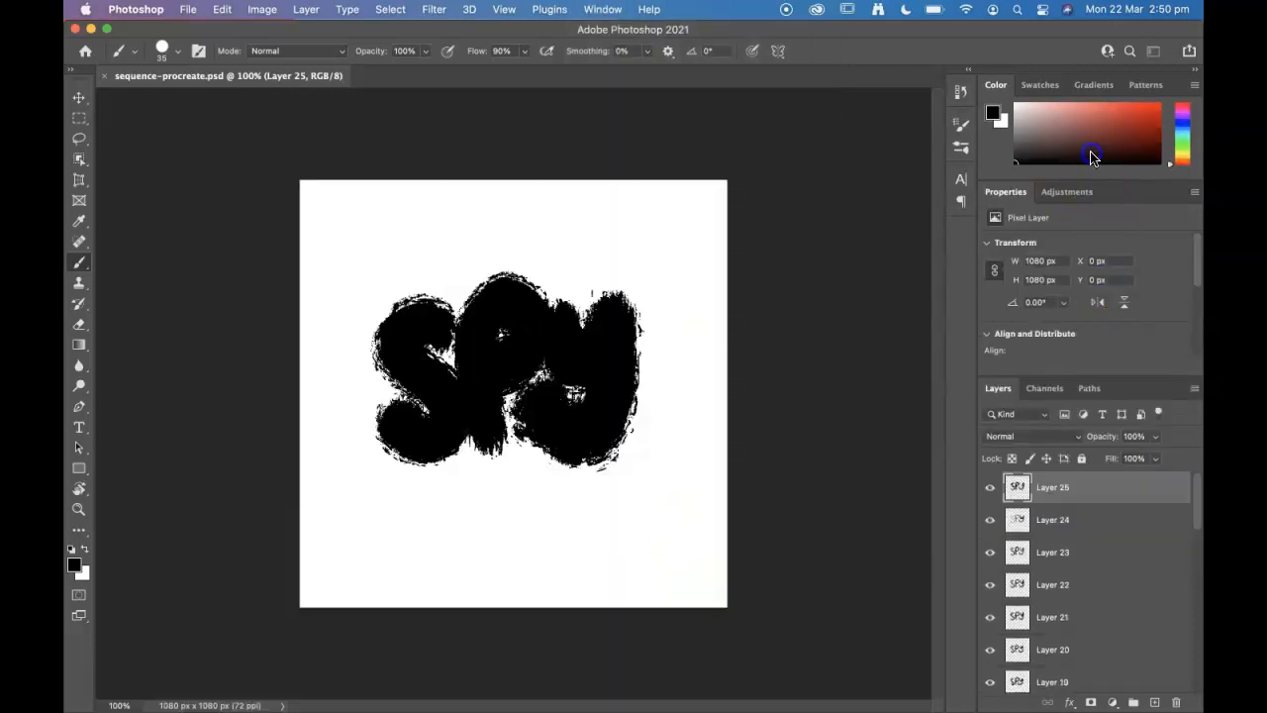
Hide every SPY artwork layer from Layer 25 down to Layer 1, leaving the Background layer switched on.
{"action": "scroll", "coordinate": [1100, 542], "scroll_direction": "down", "scroll_amount": 1}
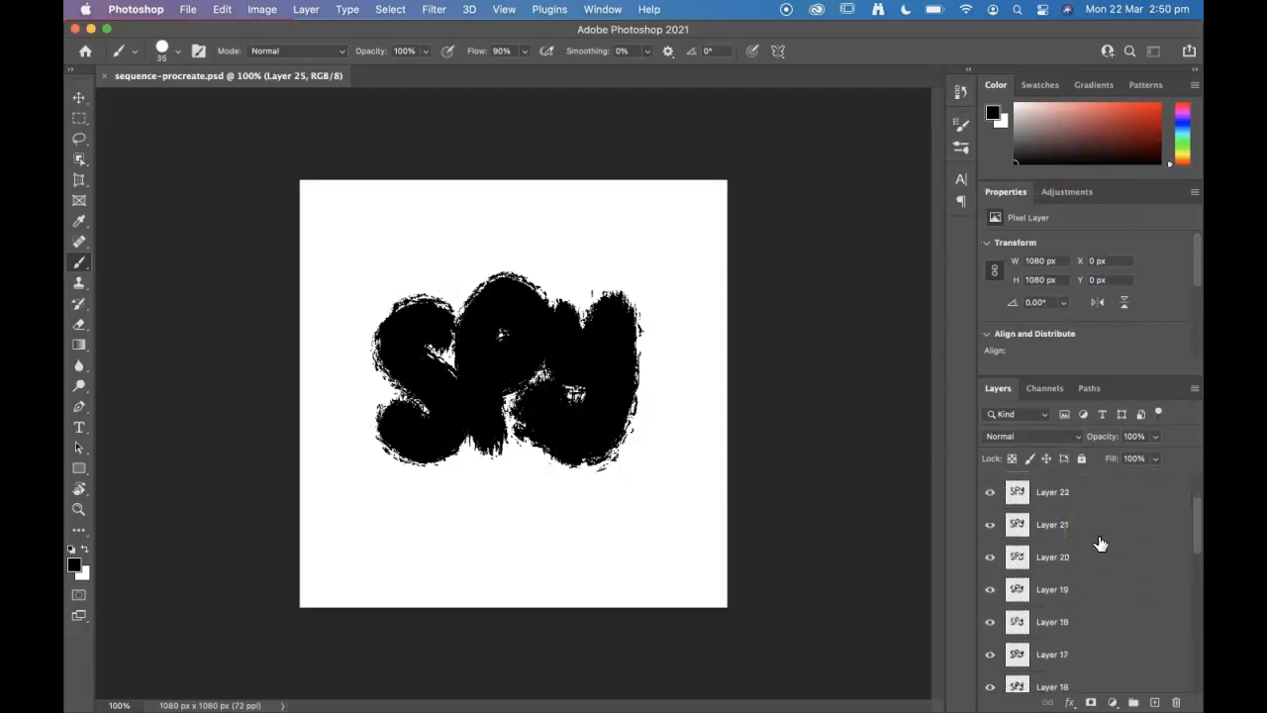
{"action": "scroll", "coordinate": [1097, 539], "scroll_direction": "up", "scroll_amount": 1}
{"action": "left_click", "coordinate": [992, 488]}
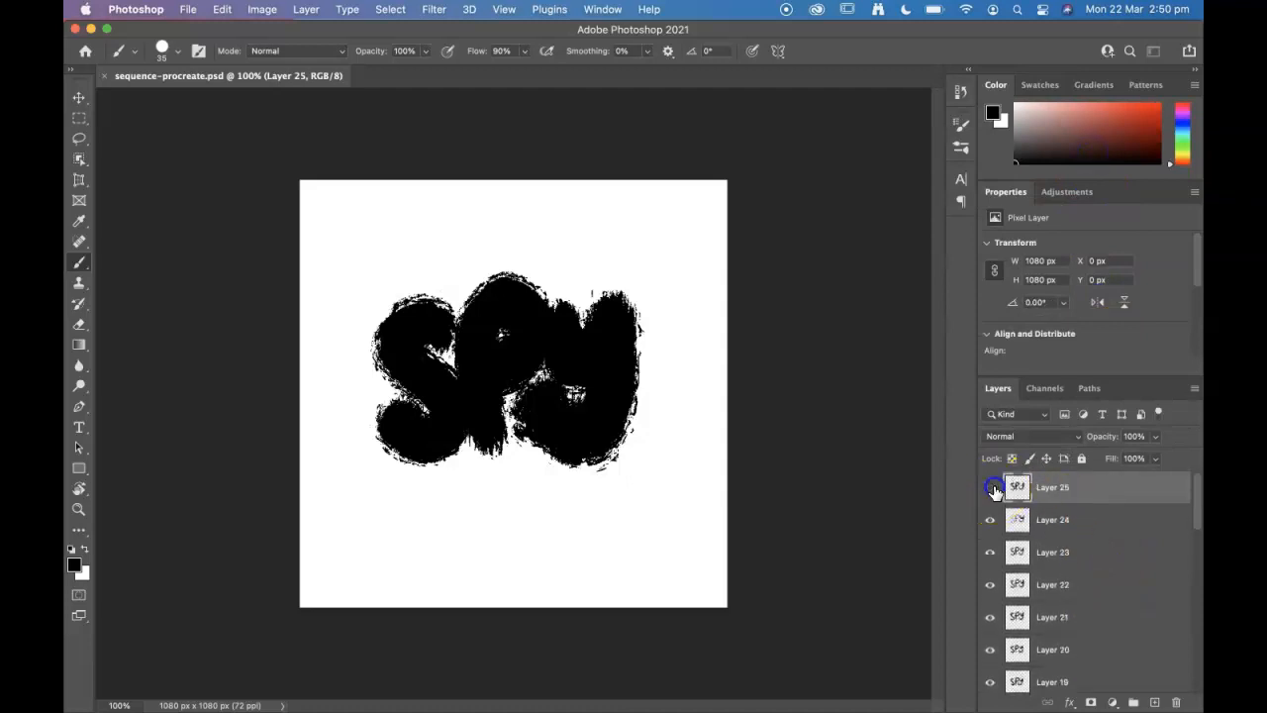
{"action": "left_click_drag", "start_coordinate": [988, 624], "coordinate": [987, 622]}
{"action": "scroll", "coordinate": [987, 621], "scroll_direction": "down", "scroll_amount": 4}
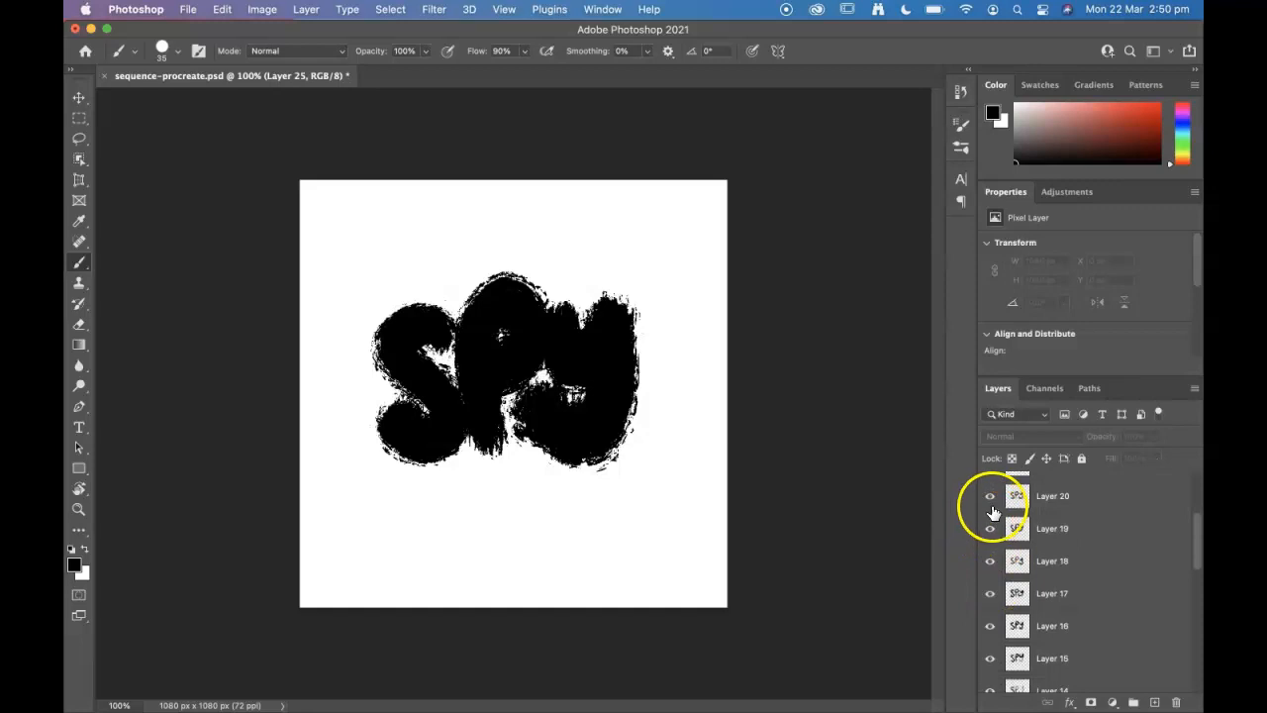
{"action": "scroll", "coordinate": [995, 520], "scroll_direction": "up", "scroll_amount": 1}
{"action": "left_click_drag", "start_coordinate": [991, 540], "coordinate": [990, 660]}
{"action": "scroll", "coordinate": [986, 615], "scroll_direction": "down", "scroll_amount": 5}
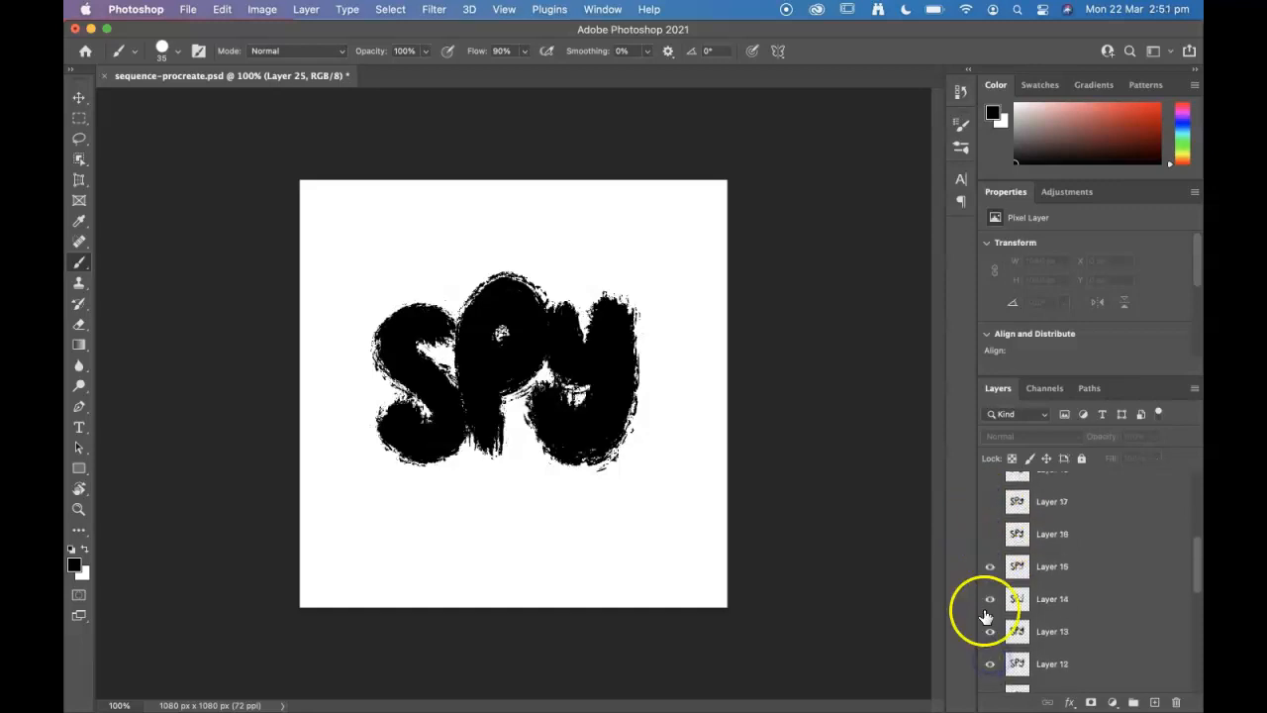
{"action": "scroll", "coordinate": [986, 510], "scroll_direction": "up", "scroll_amount": 1}
{"action": "left_click_drag", "start_coordinate": [996, 517], "coordinate": [992, 677]}
{"action": "left_click_drag", "start_coordinate": [993, 607], "coordinate": [993, 677]}
{"action": "scroll", "coordinate": [993, 675], "scroll_direction": "down", "scroll_amount": 3}
{"action": "left_click", "coordinate": [994, 629]}
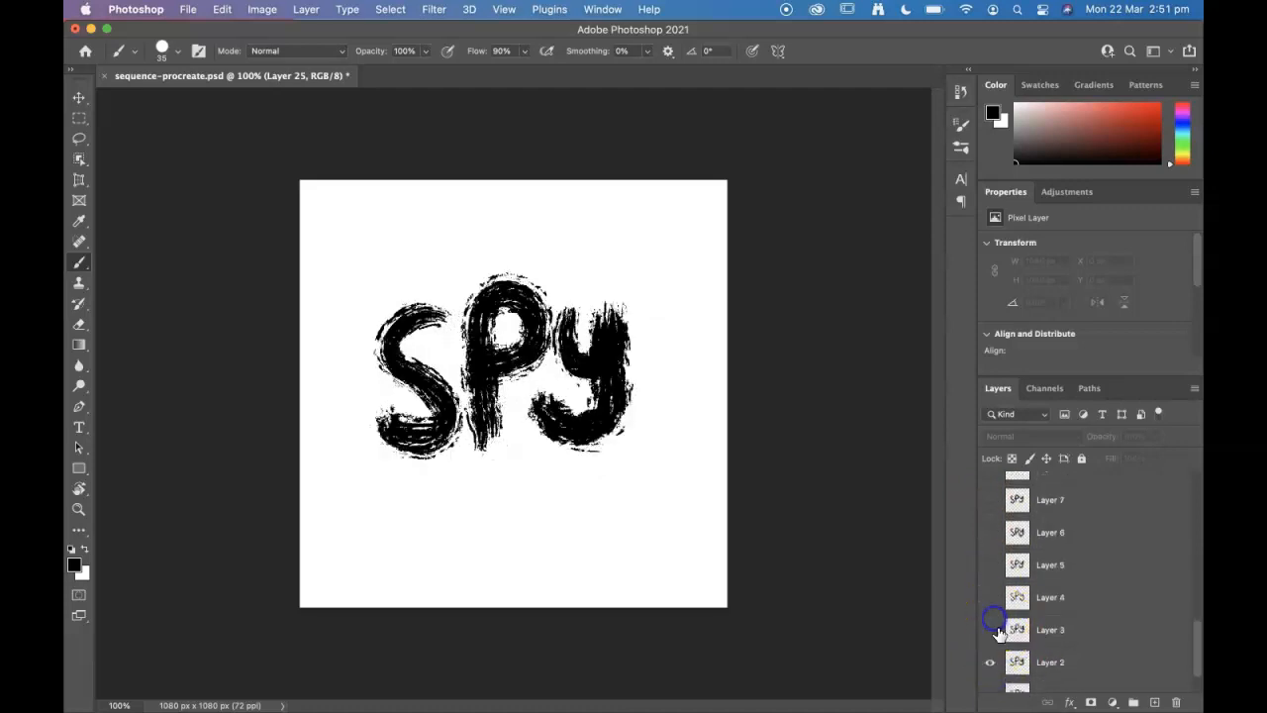
{"action": "scroll", "coordinate": [1016, 647], "scroll_direction": "down", "scroll_amount": 2}
{"action": "left_click", "coordinate": [996, 616]}
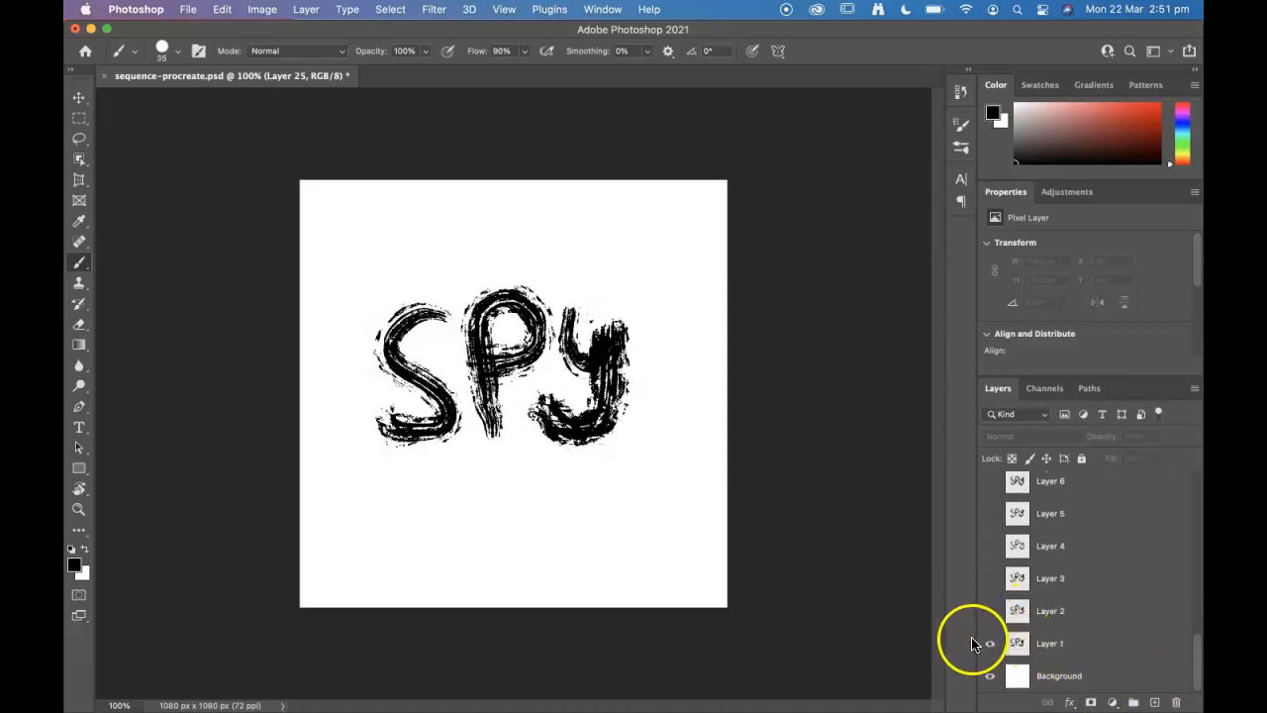
{"action": "left_click_drag", "start_coordinate": [989, 643], "coordinate": [991, 609]}
Preview the drawings on Layers 2 to 6 one at a time by showing and hiding each, and review the layer stack.
{"action": "left_click", "coordinate": [989, 609]}
{"action": "left_click", "coordinate": [990, 609]}
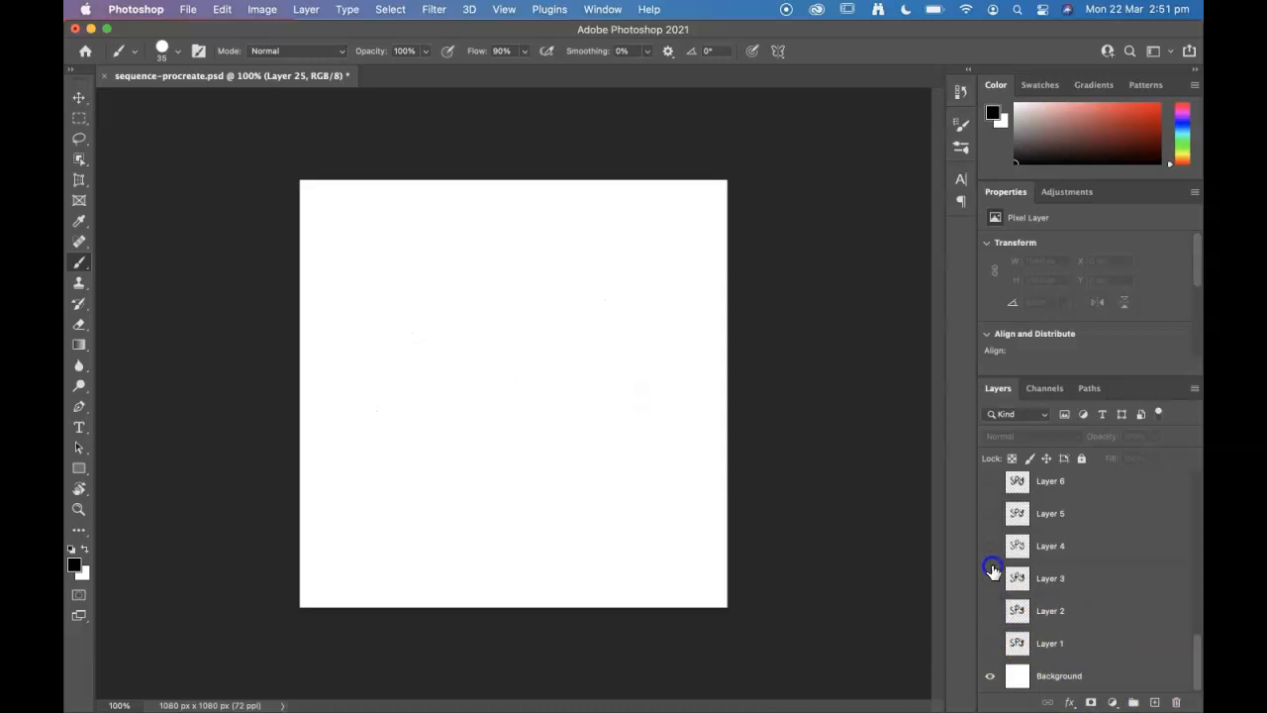
{"action": "left_click", "coordinate": [993, 574]}
{"action": "left_click", "coordinate": [992, 578]}
{"action": "left_click", "coordinate": [994, 547]}
{"action": "left_click", "coordinate": [991, 546]}
{"action": "left_click", "coordinate": [990, 514]}
{"action": "left_click", "coordinate": [990, 513]}
{"action": "left_click", "coordinate": [990, 482]}
{"action": "left_click", "coordinate": [990, 482]}
{"action": "scroll", "coordinate": [1116, 602], "scroll_direction": "up", "scroll_amount": 1}
{"action": "scroll", "coordinate": [1116, 602], "scroll_direction": "up", "scroll_amount": 15}
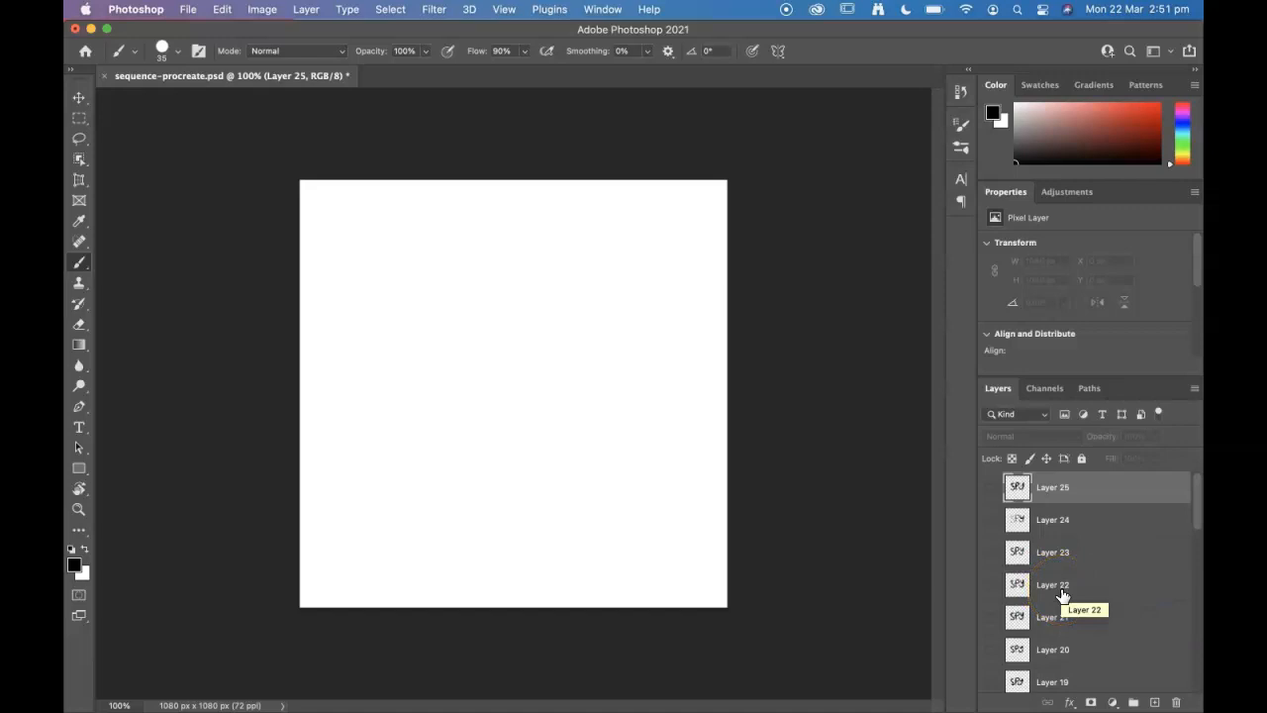
{"action": "scroll", "coordinate": [1060, 607], "scroll_direction": "down", "scroll_amount": 2}
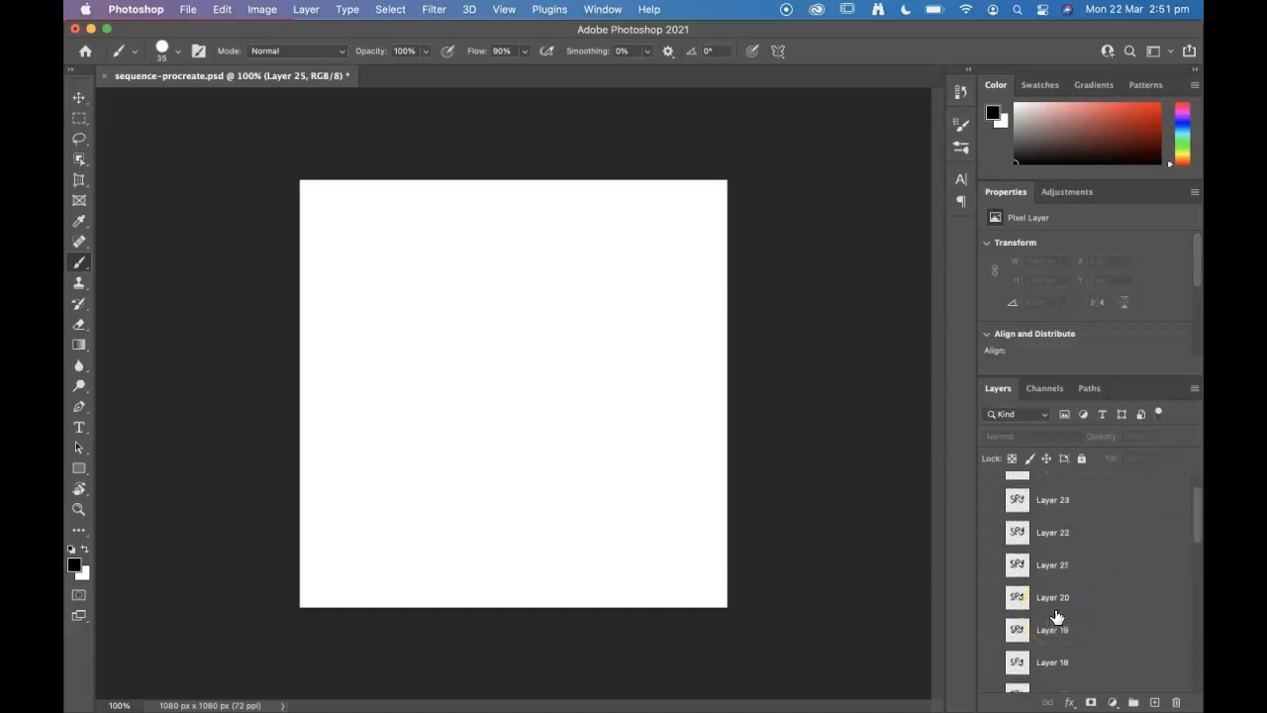
Minimise Photoshop, switch back to After Effects and choose sequence-procreate.psd as the file to import.
{"action": "left_click", "coordinate": [93, 30]}
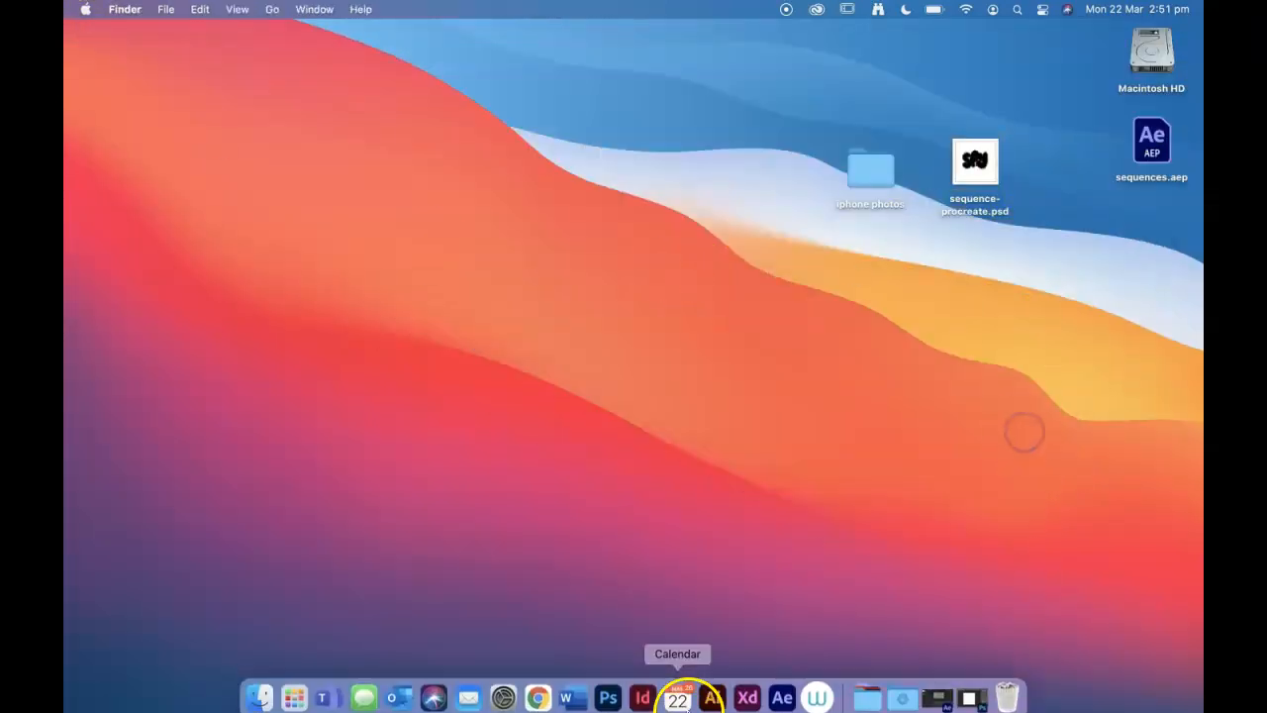
{"action": "left_click", "coordinate": [782, 692]}
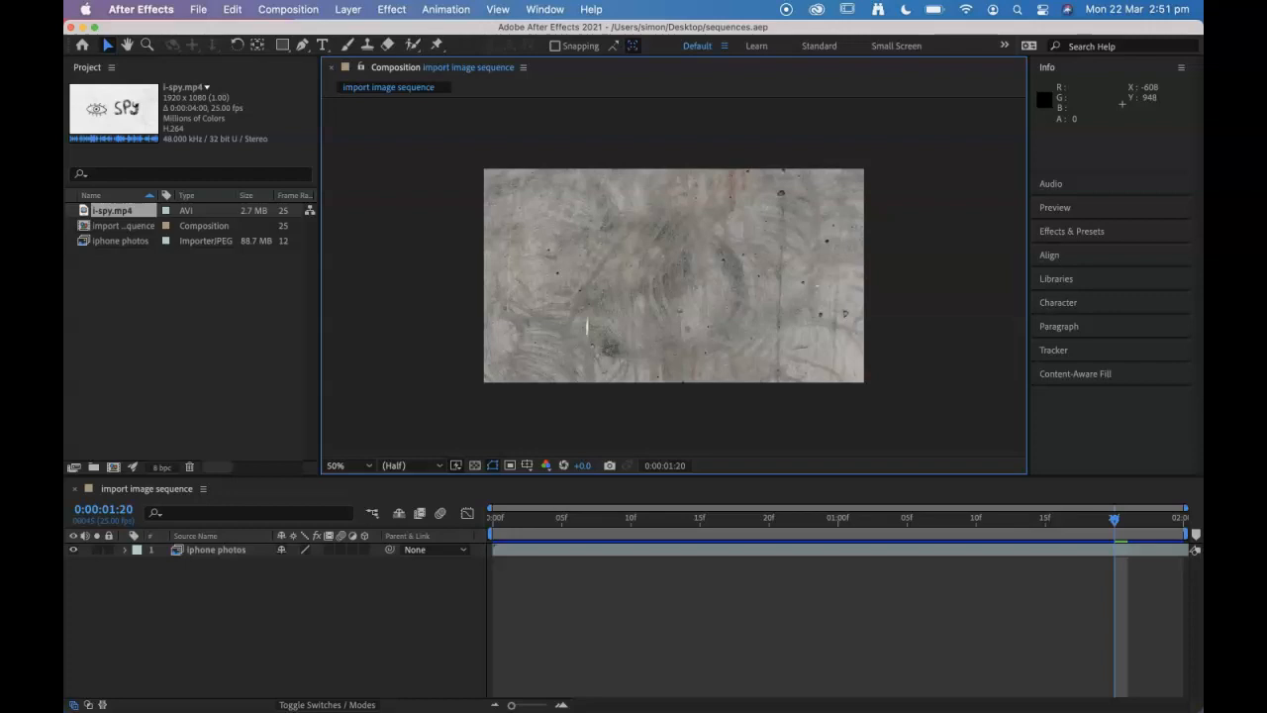
{"action": "left_click", "coordinate": [198, 9]}
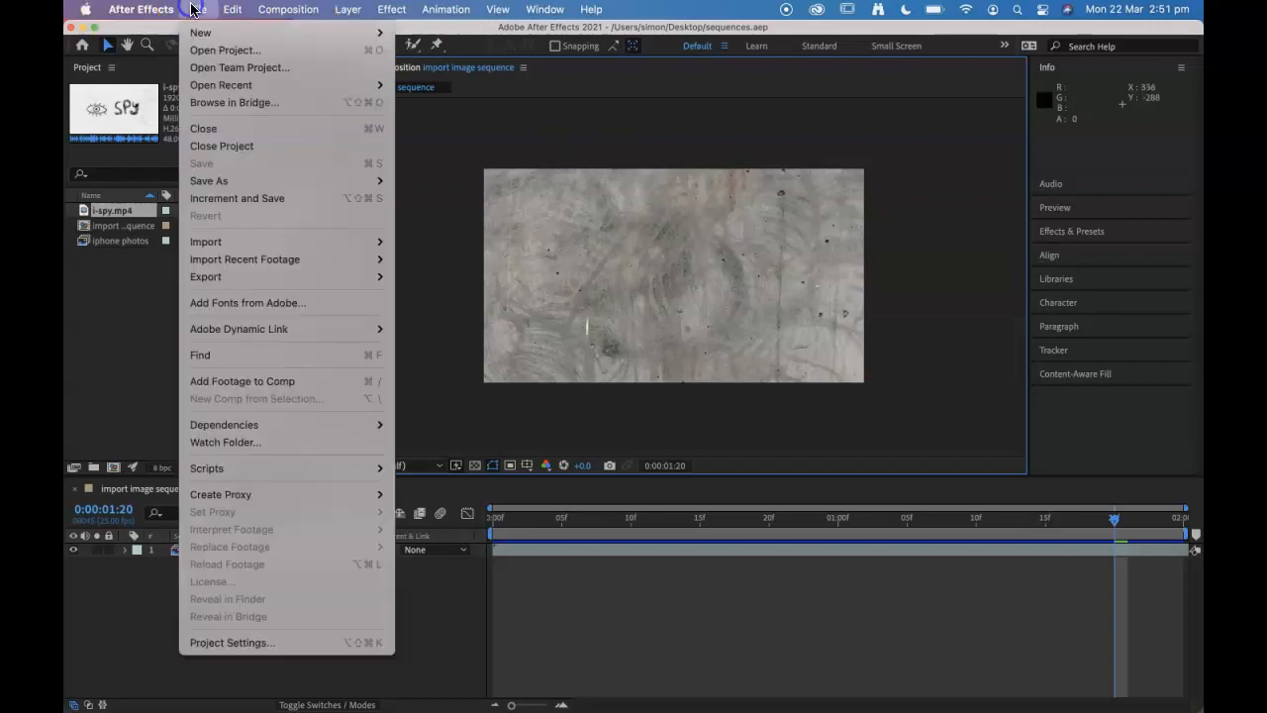
{"action": "mouse_move", "coordinate": [259, 247]}
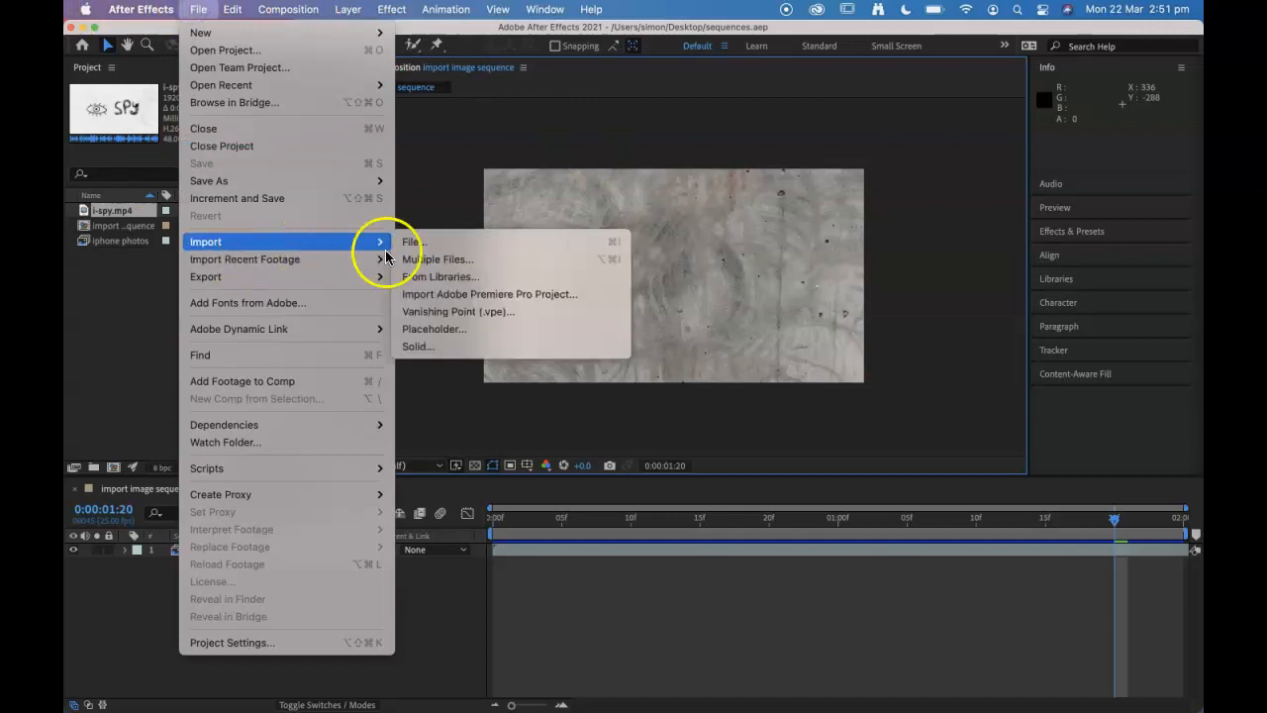
{"action": "left_click", "coordinate": [420, 243]}
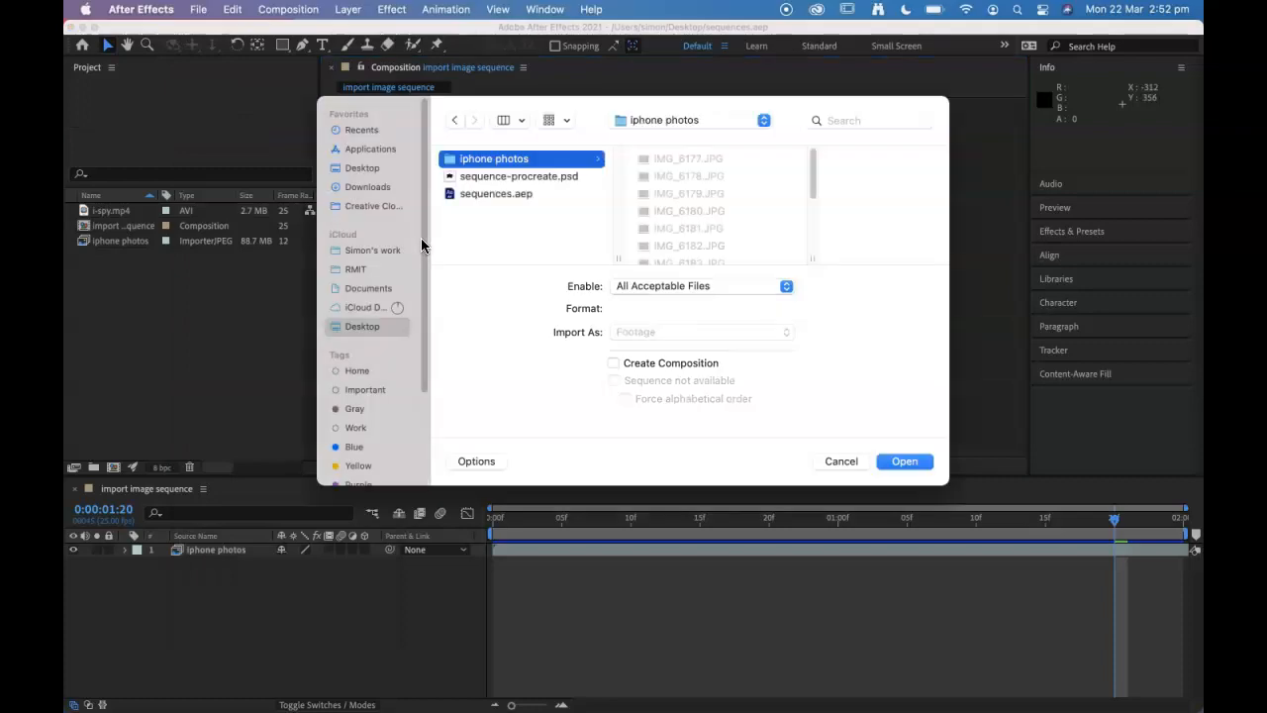
{"action": "left_click", "coordinate": [477, 176]}
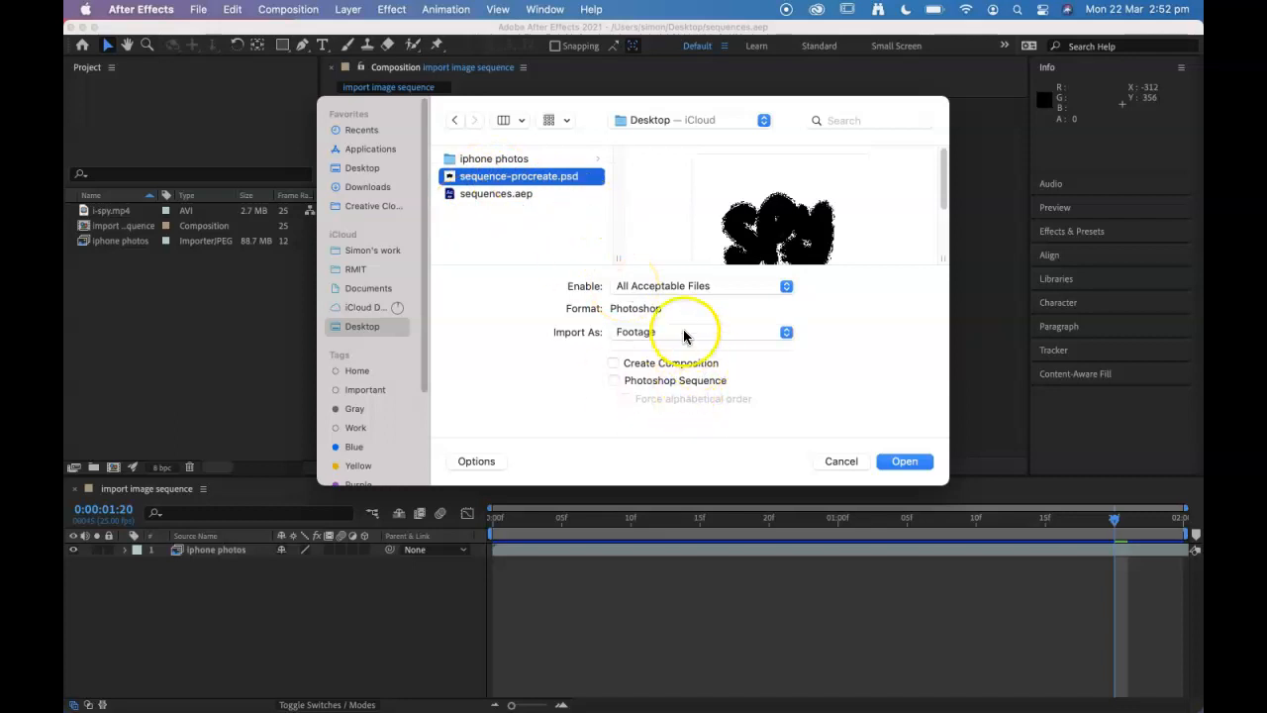
Import the file as Composition - Retain Layer Sizes with Create Composition enabled and editable layer styles.
{"action": "left_click", "coordinate": [614, 363]}
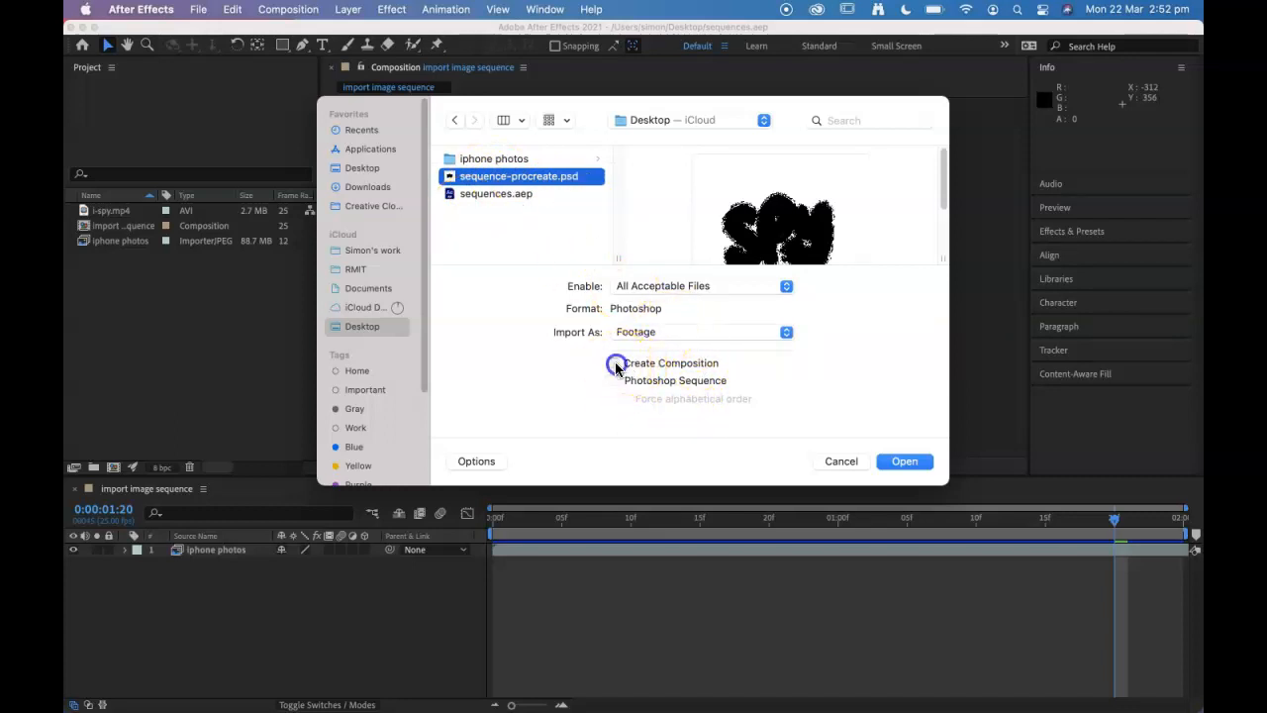
{"action": "left_click", "coordinate": [683, 331]}
{"action": "left_click", "coordinate": [683, 355]}
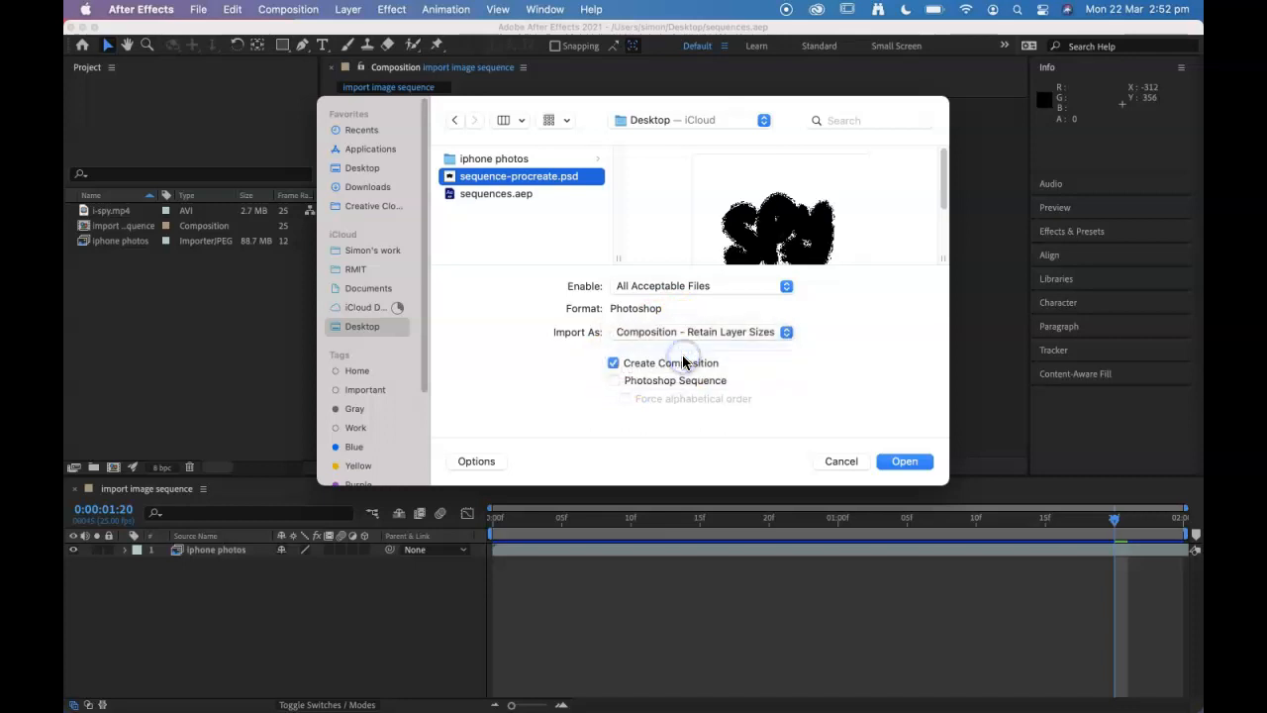
{"action": "left_click", "coordinate": [906, 463]}
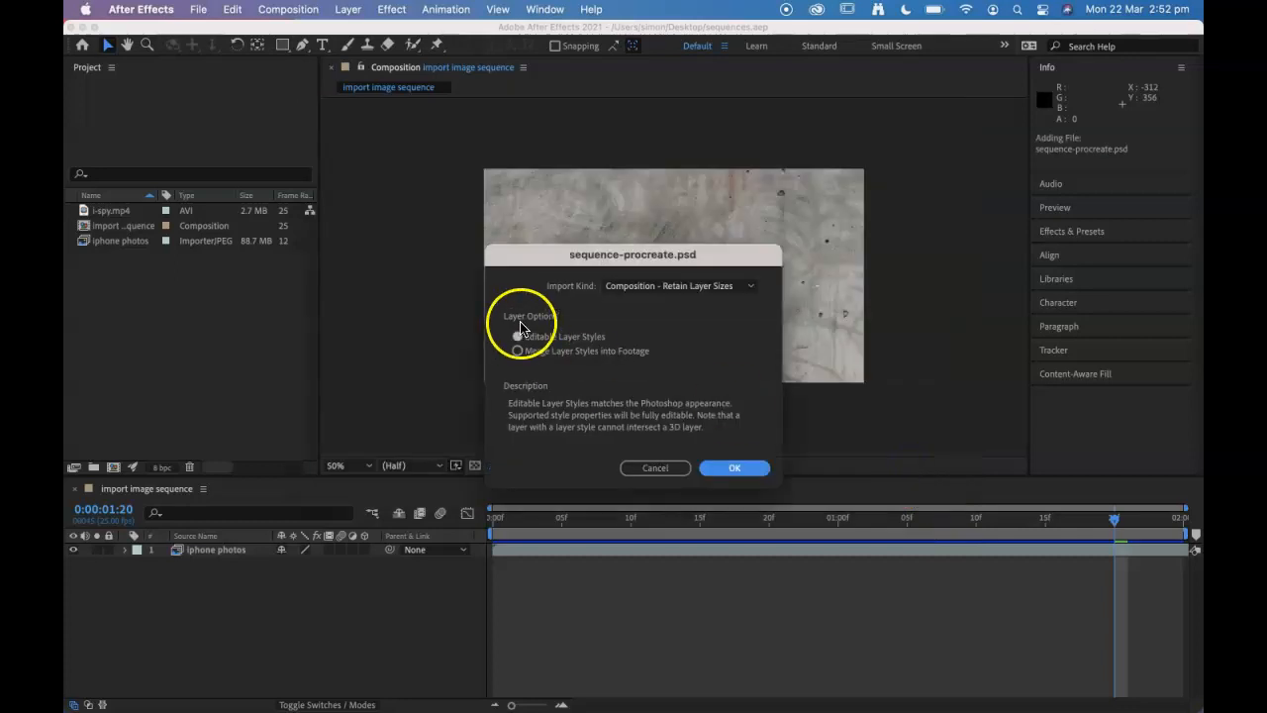
{"action": "left_click", "coordinate": [734, 468]}
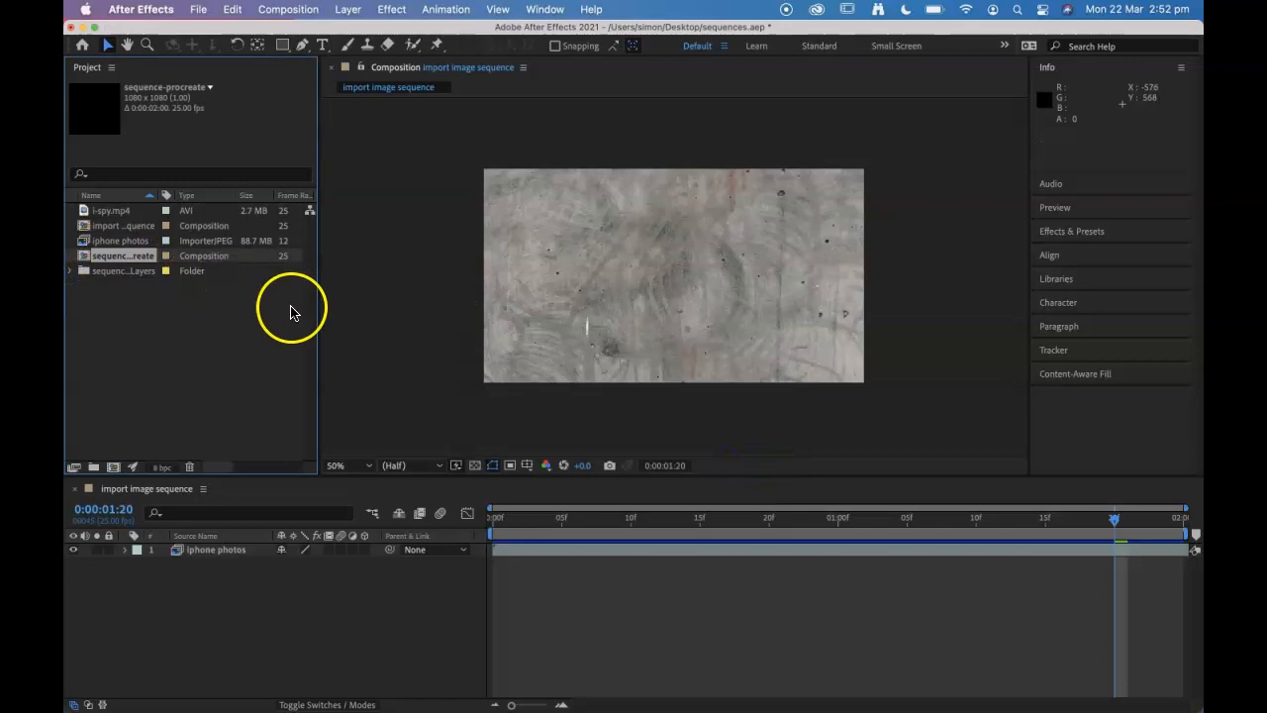
Open the sequence-procreate composition and enlarge the Project and Timeline panels to show more of their contents.
{"action": "left_click_drag", "start_coordinate": [319, 306], "coordinate": [366, 306]}
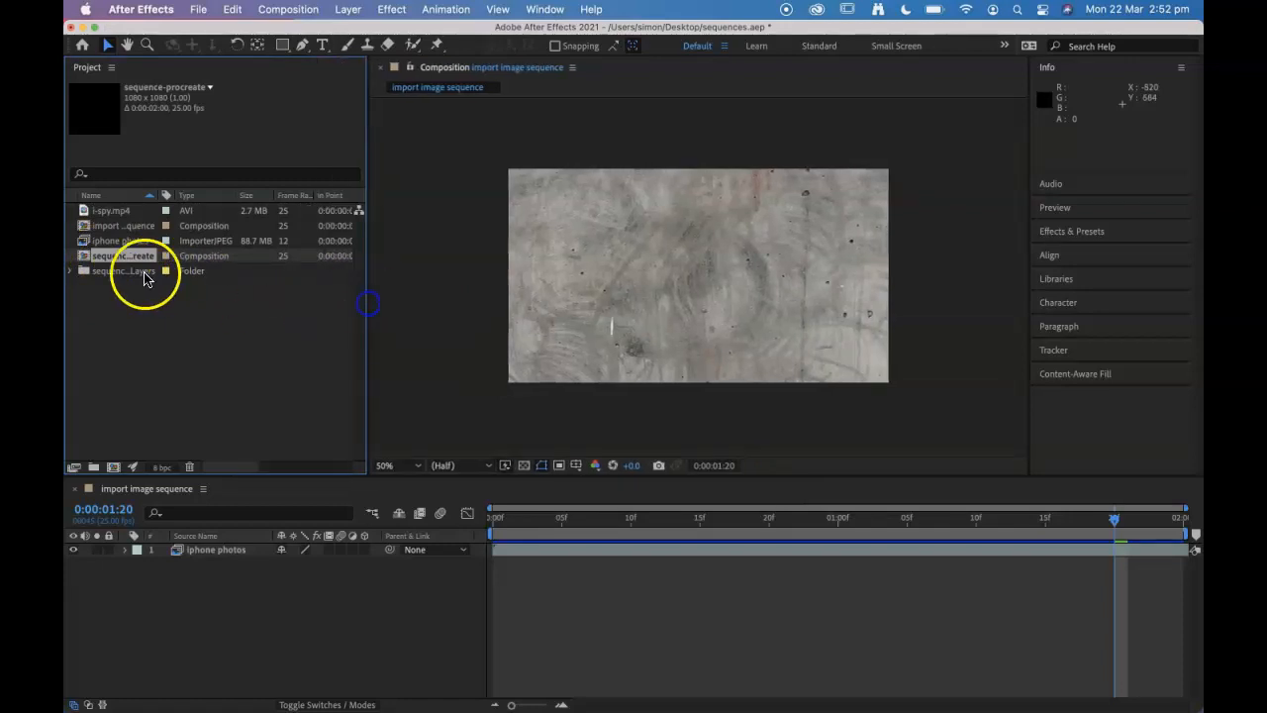
{"action": "double_click", "coordinate": [86, 259]}
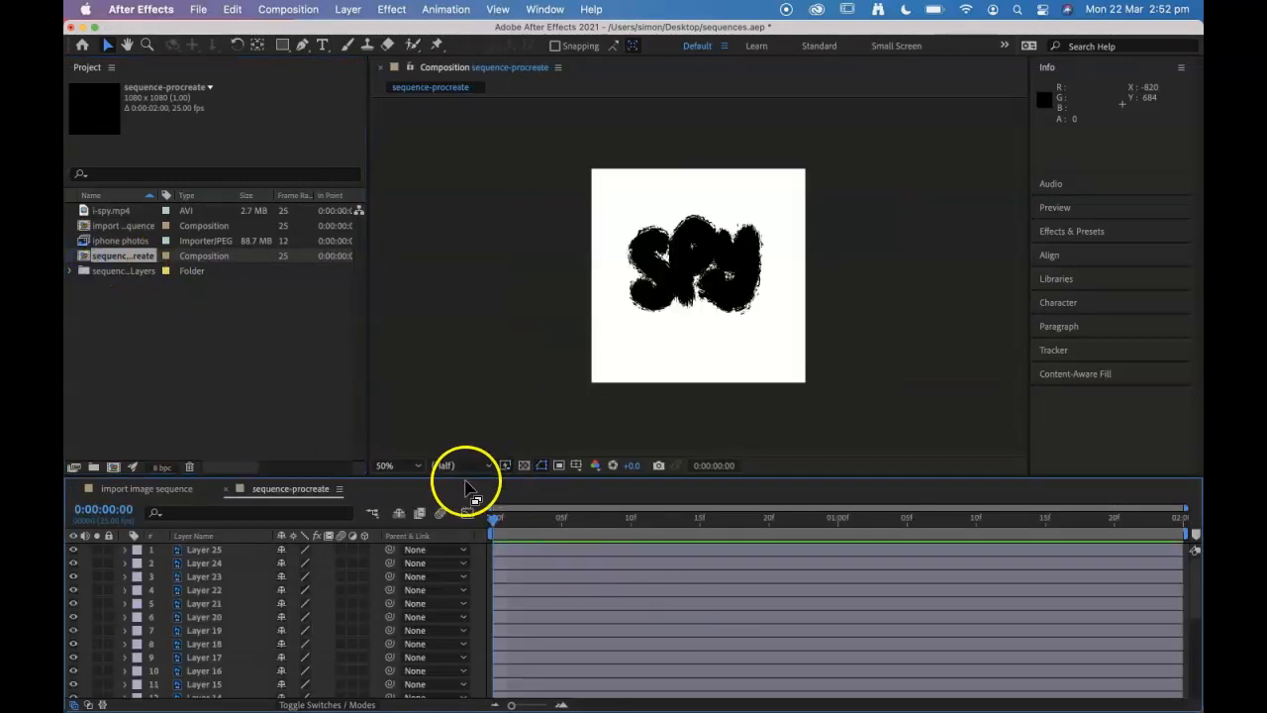
{"action": "left_click_drag", "start_coordinate": [465, 478], "coordinate": [469, 352]}
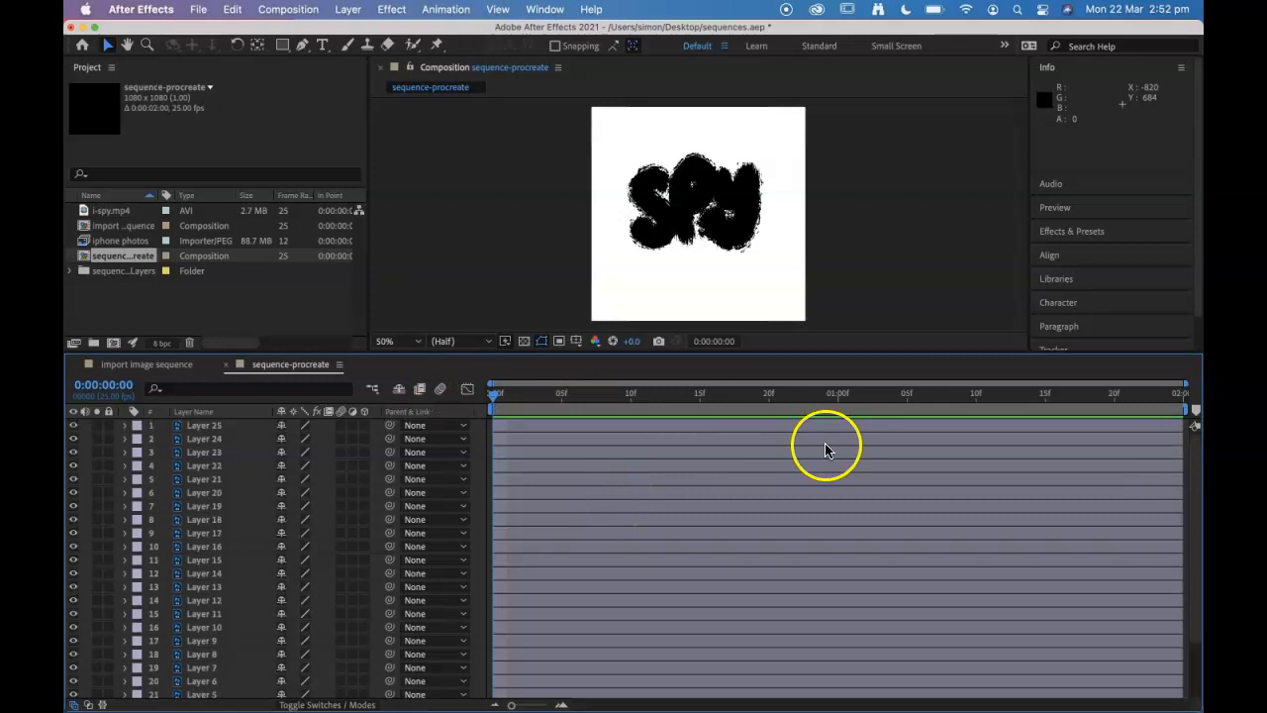
{"action": "left_click", "coordinate": [497, 400]}
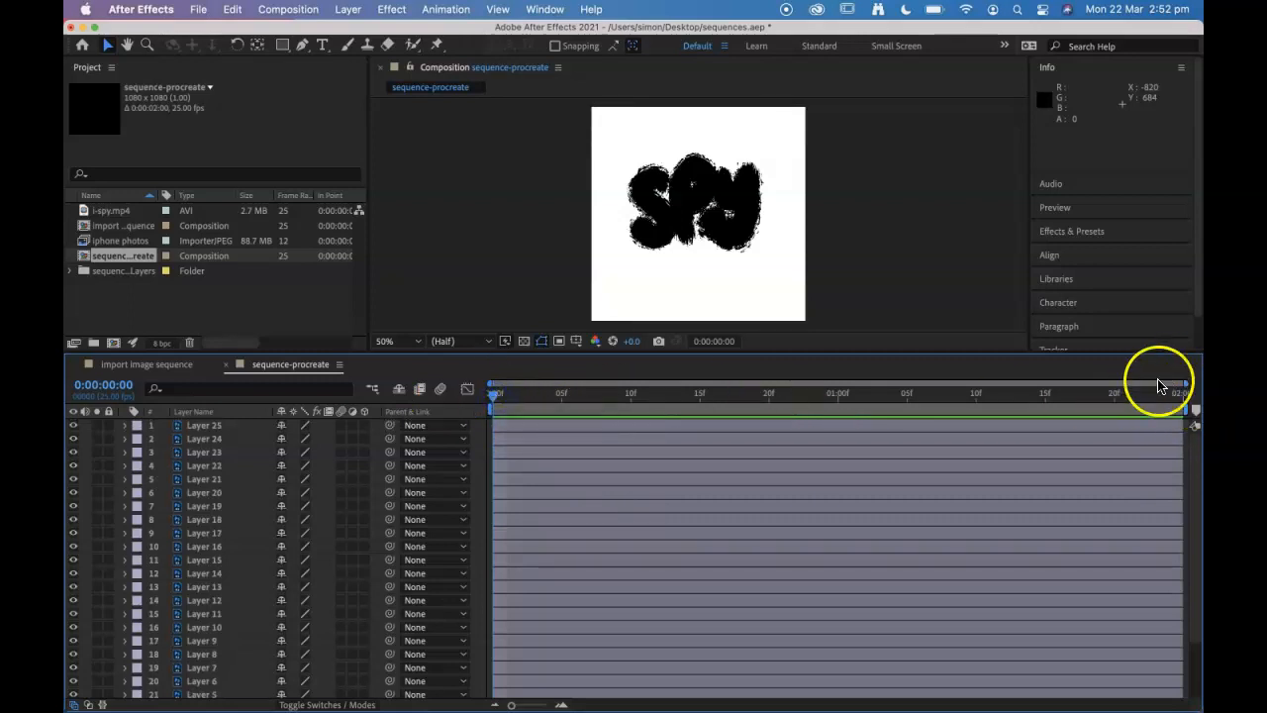
Check the sequence-procreate composition's size, frame rate and duration in Composition Settings without changing anything.
{"action": "left_click", "coordinate": [288, 9]}
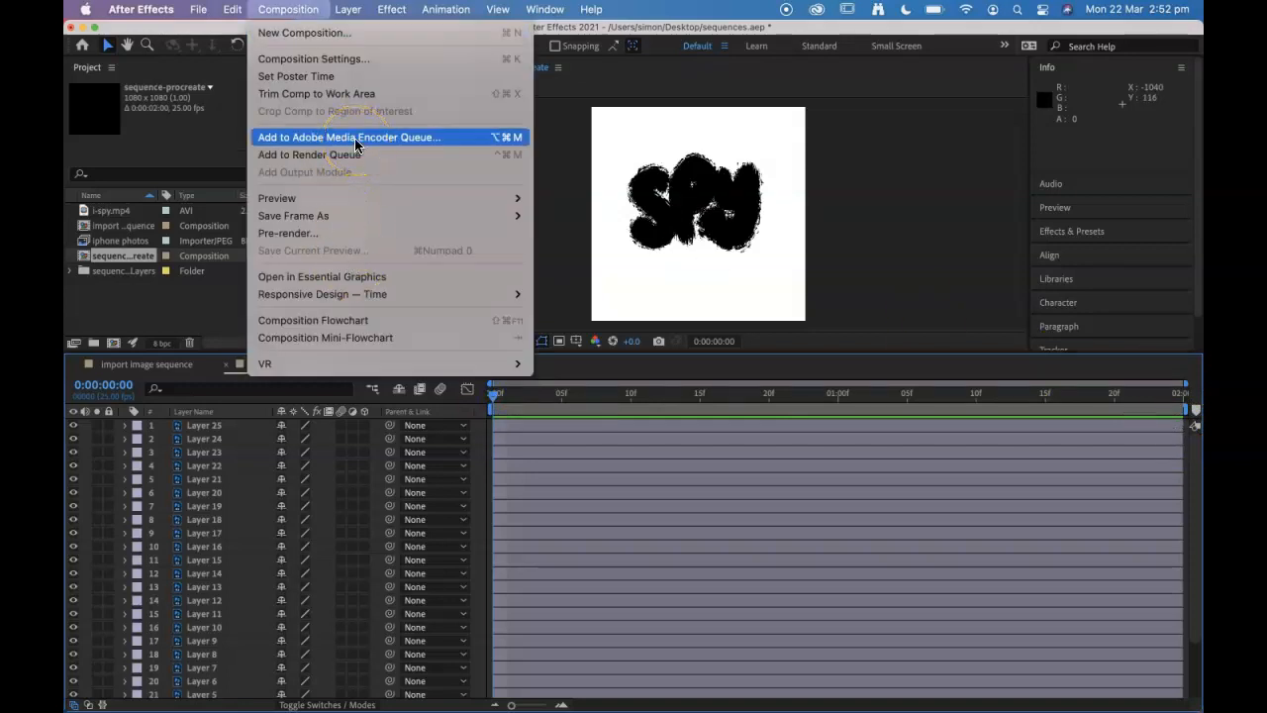
{"action": "left_click", "coordinate": [322, 59]}
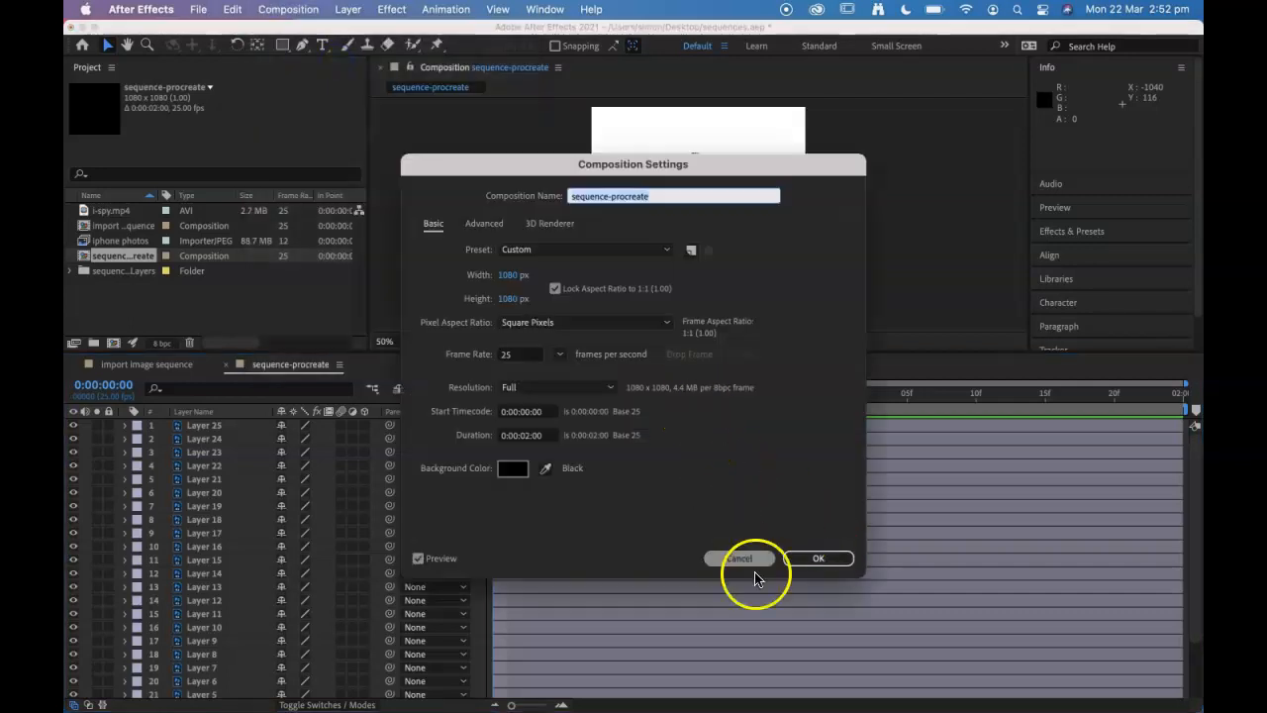
{"action": "left_click", "coordinate": [741, 558]}
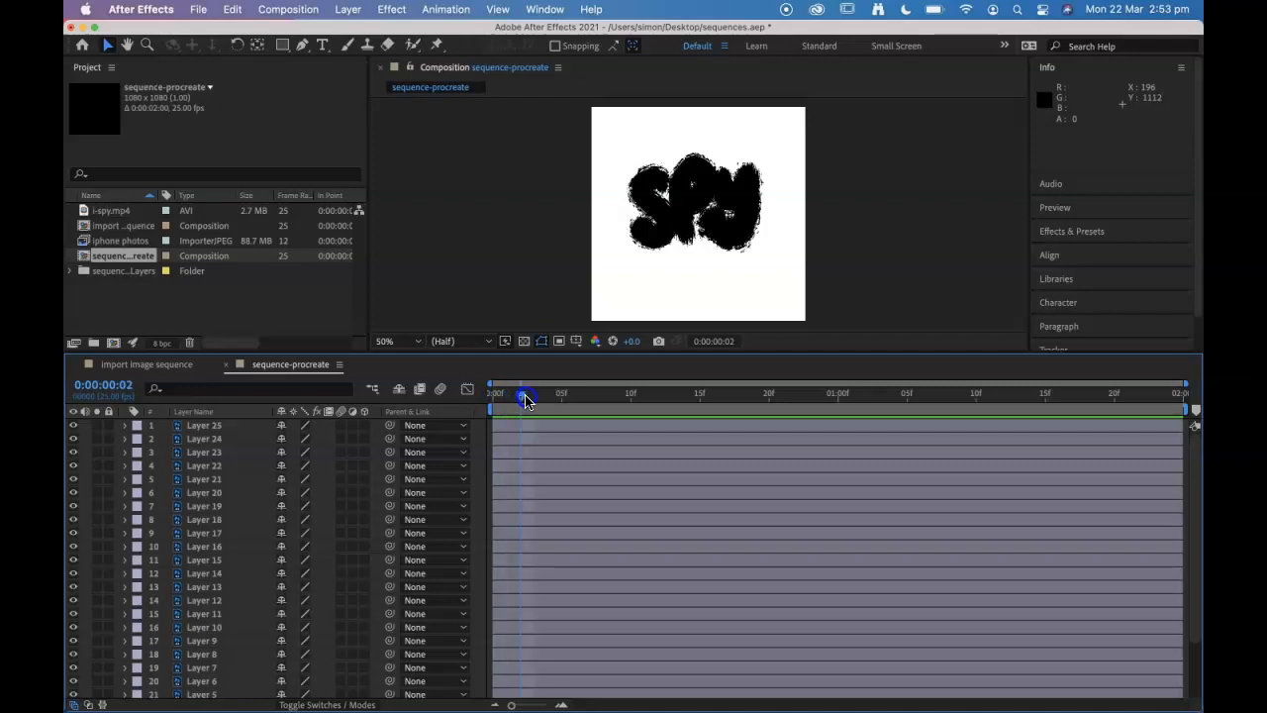
Delete the Background layer from the sequence-procreate composition.
{"action": "scroll", "coordinate": [287, 626], "scroll_direction": "down", "scroll_amount": 2}
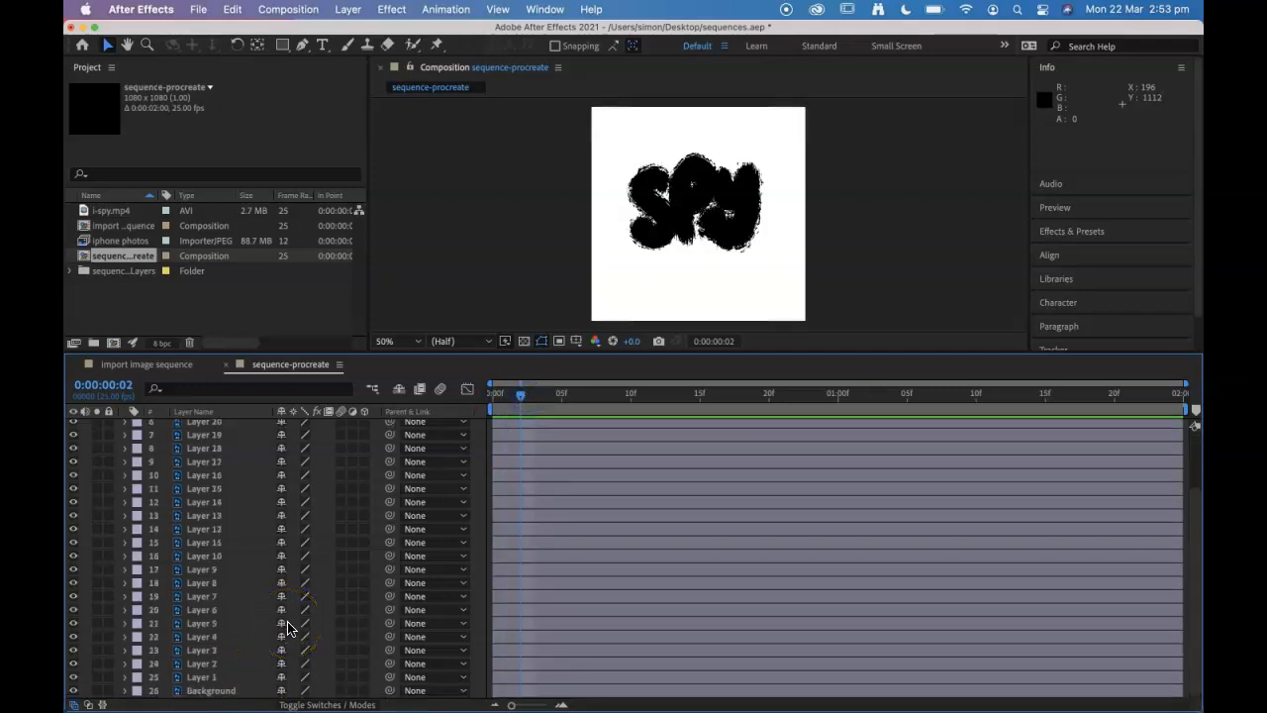
{"action": "left_click", "coordinate": [203, 689]}
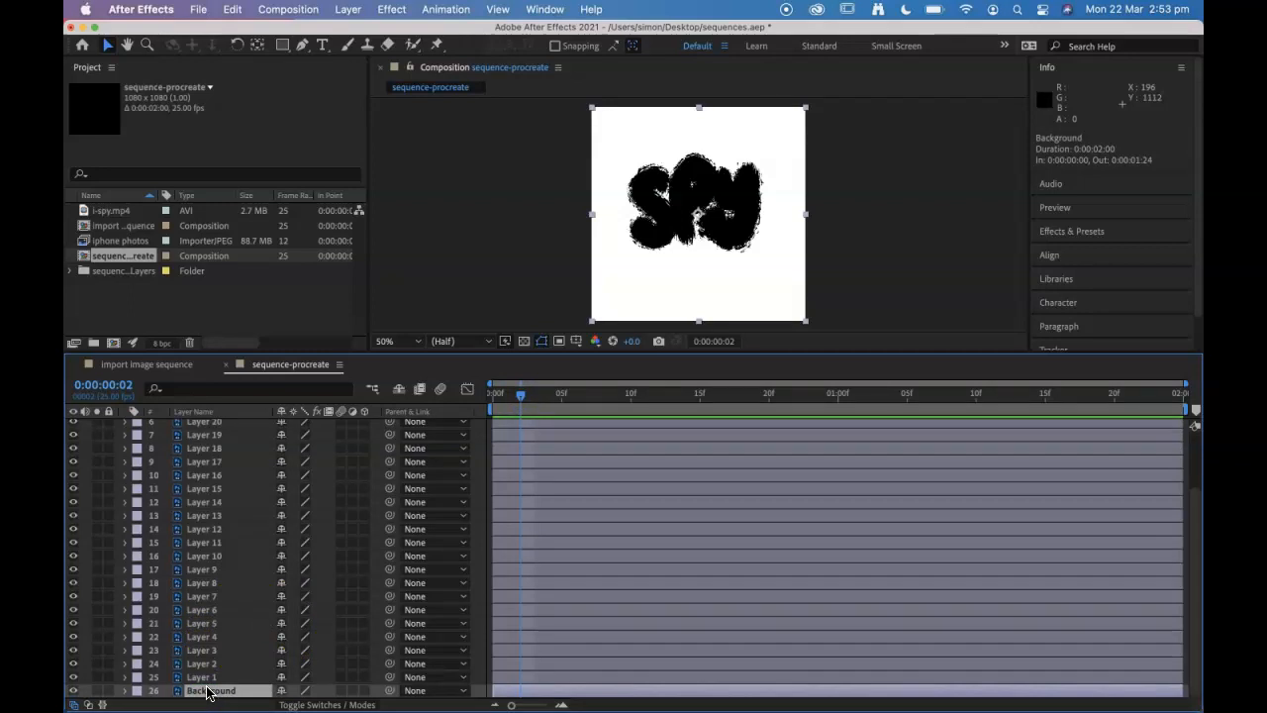
{"action": "key", "text": "Delete"}
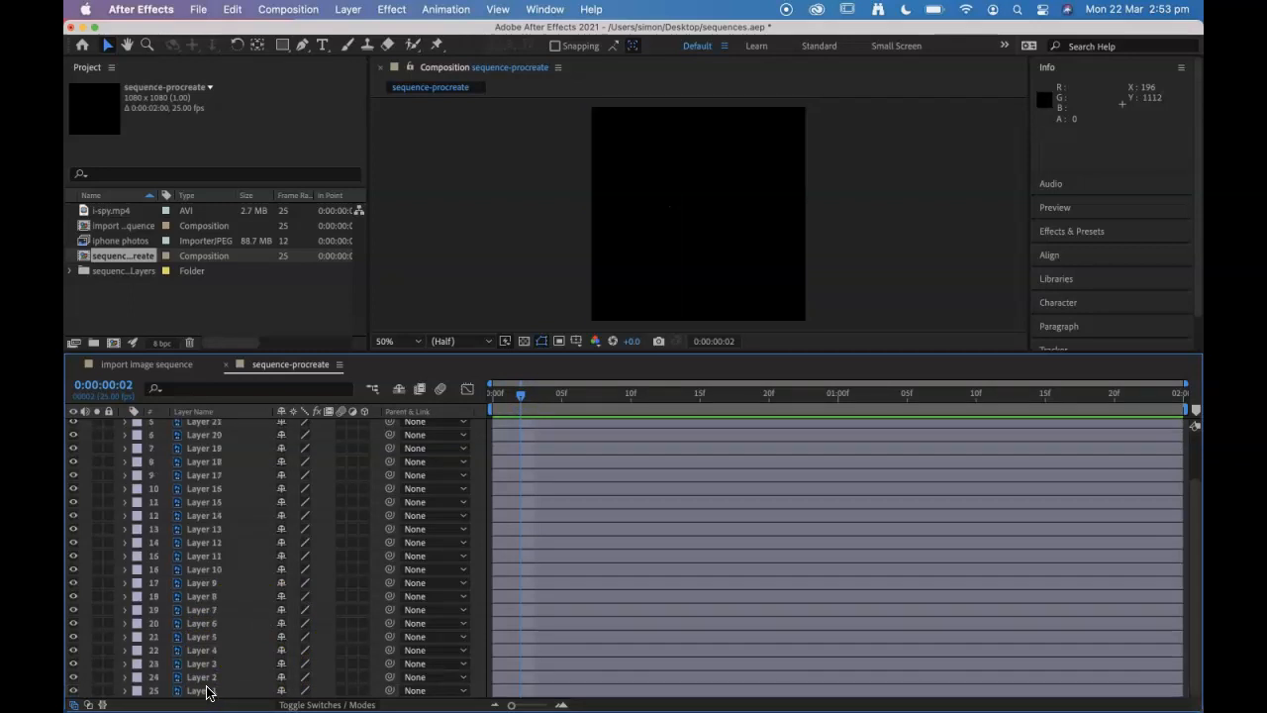
Set the composition's background color to white in Composition Settings.
{"action": "left_click", "coordinate": [299, 8]}
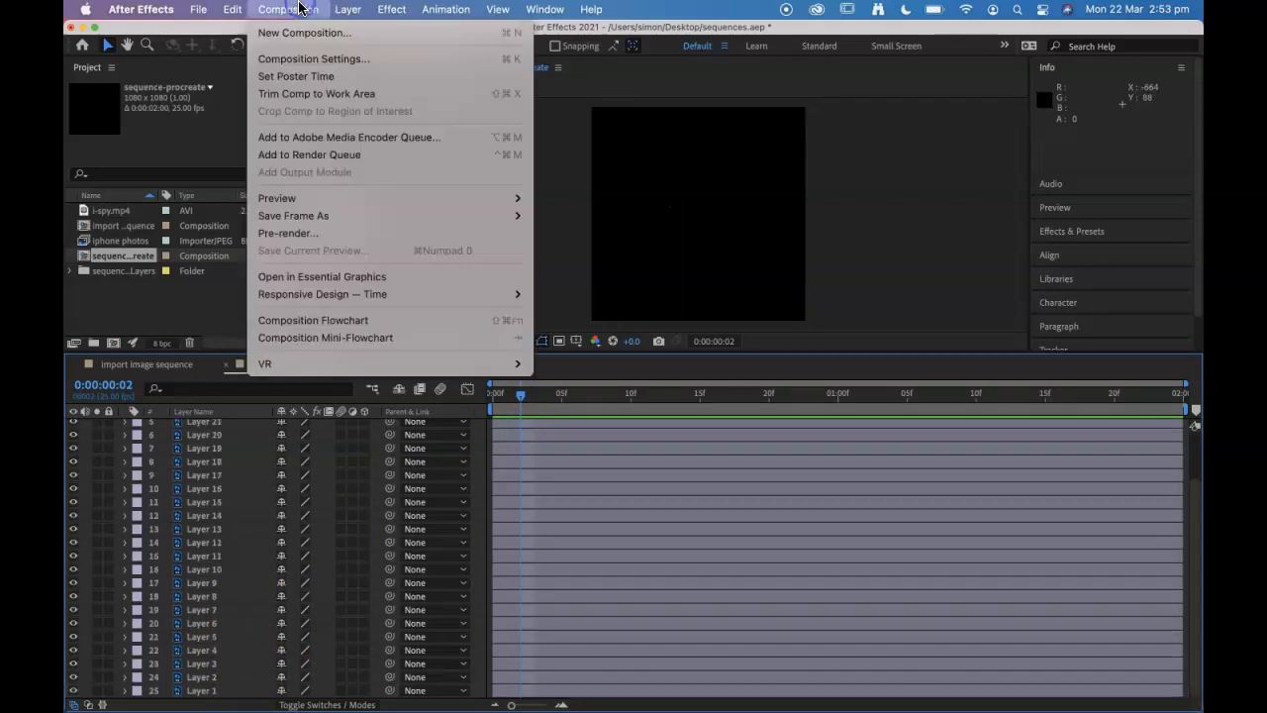
{"action": "left_click", "coordinate": [305, 51]}
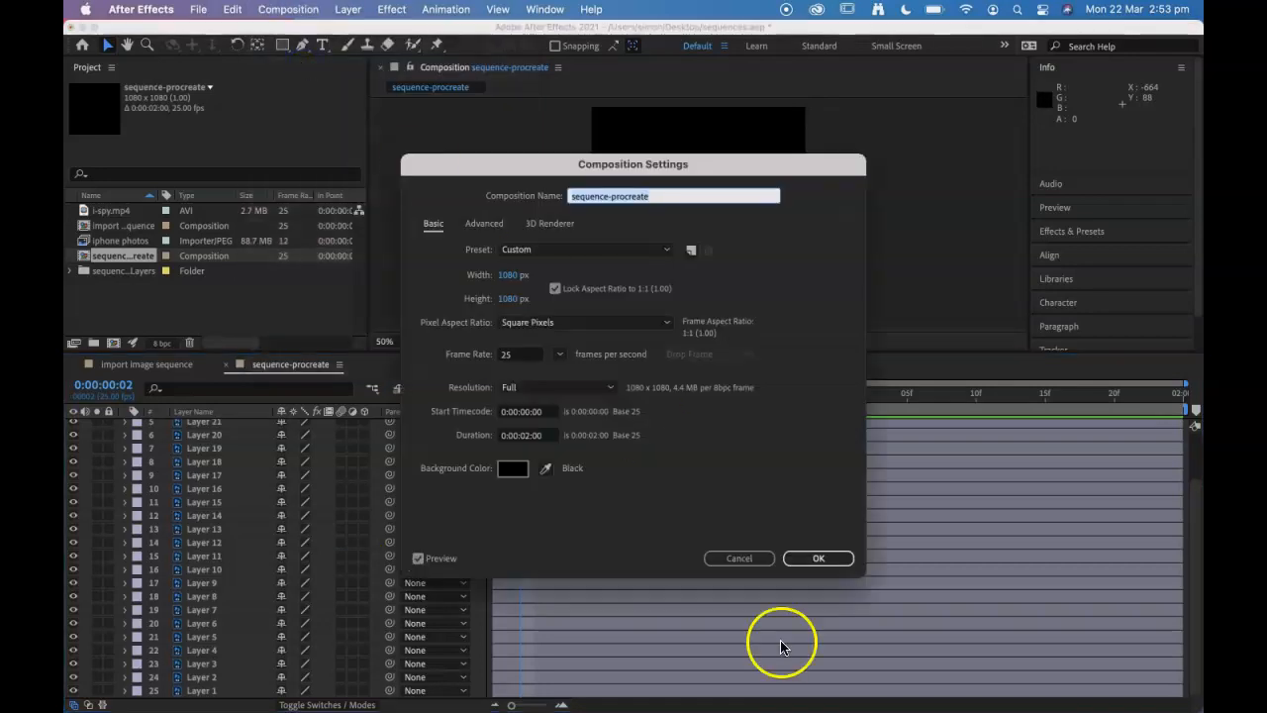
{"action": "left_click", "coordinate": [512, 470]}
{"action": "left_click_drag", "start_coordinate": [513, 378], "coordinate": [441, 273]}
{"action": "left_click", "coordinate": [807, 280]}
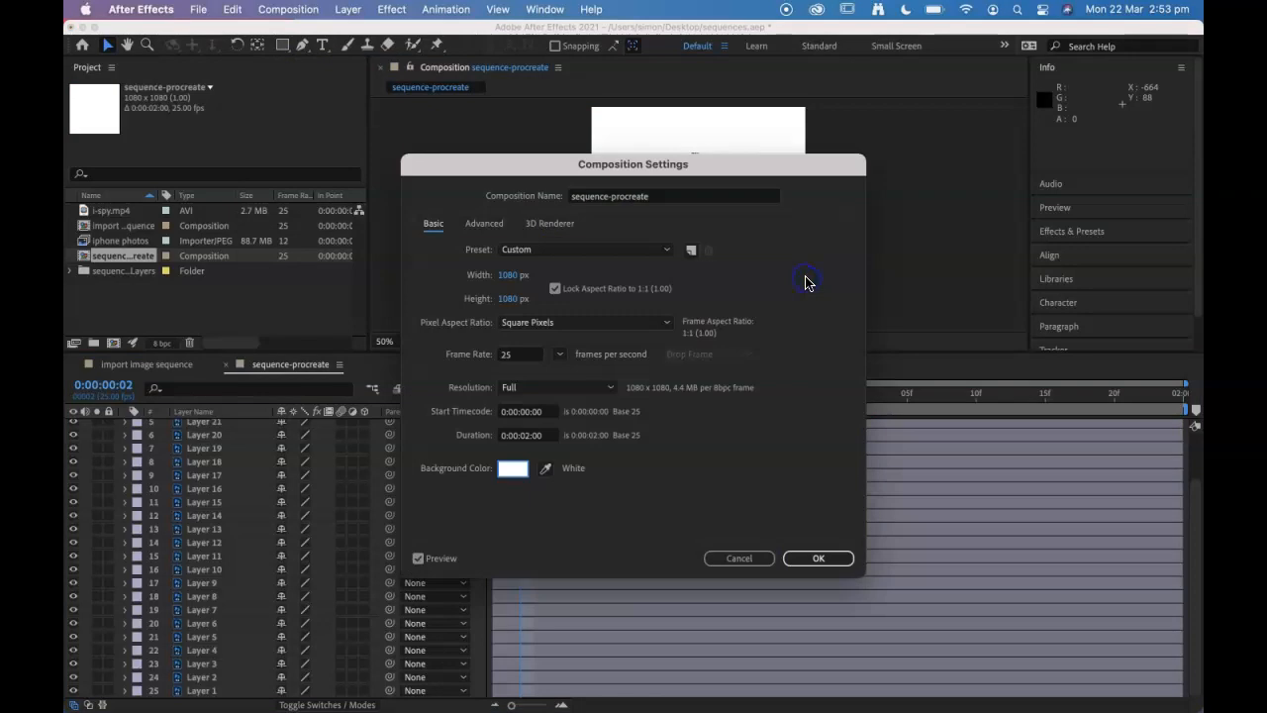
{"action": "left_click", "coordinate": [818, 557]}
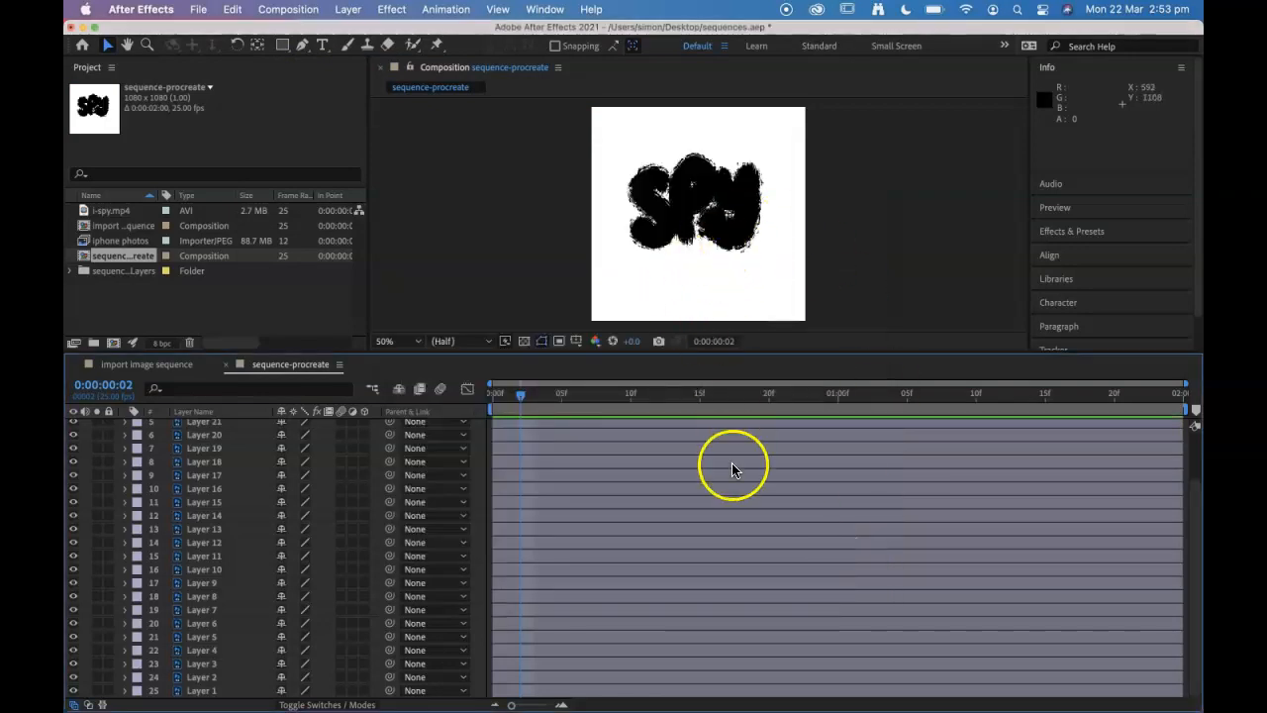
Try extending Layer 25's out point to 0:00:02:01 and undo the change.
{"action": "scroll", "coordinate": [620, 572], "scroll_direction": "up", "scroll_amount": 2}
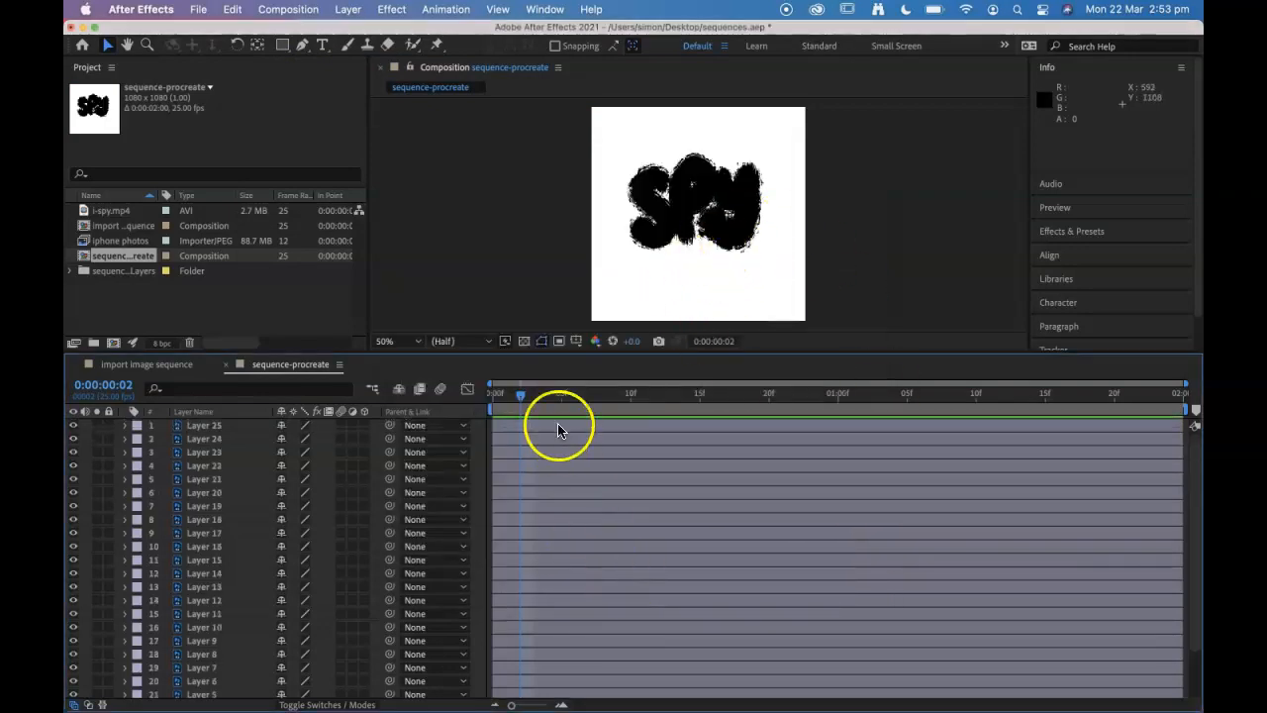
{"action": "left_click_drag", "start_coordinate": [542, 394], "coordinate": [493, 388]}
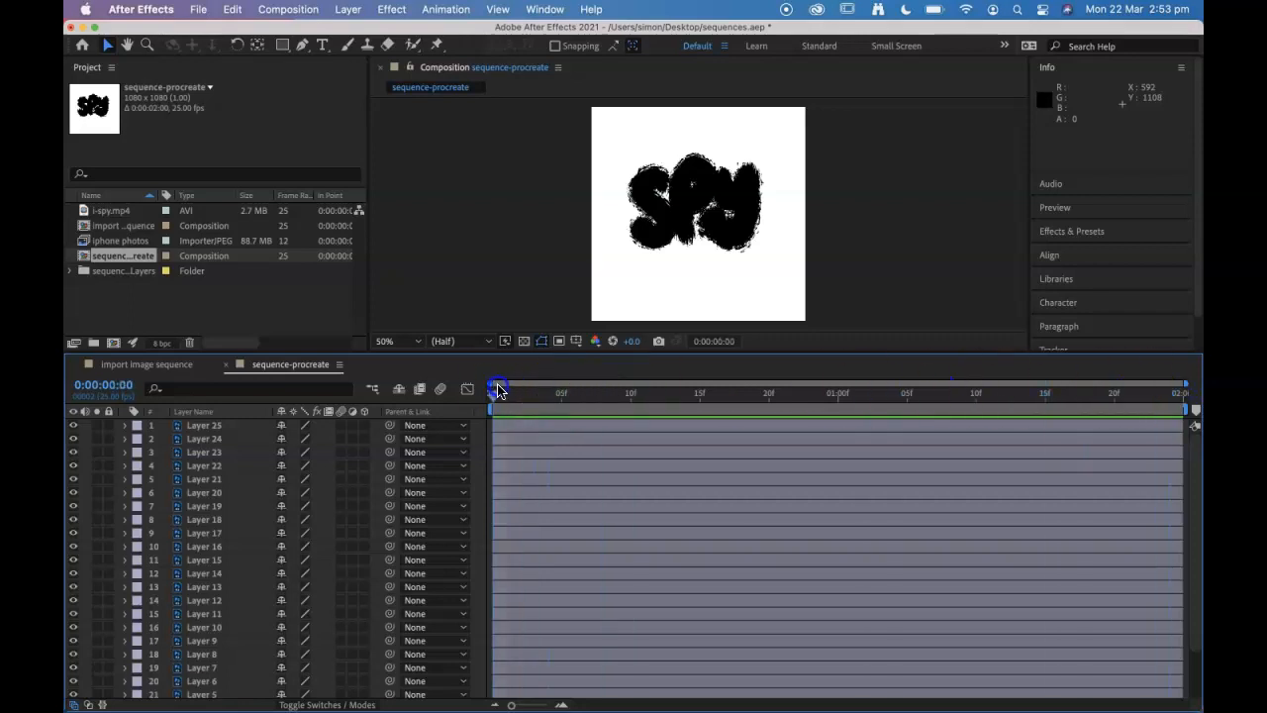
{"action": "left_click", "coordinate": [1111, 424]}
{"action": "mouse_move", "coordinate": [1181, 425]}
{"action": "left_mouse_down"}
{"action": "mouse_move", "coordinate": [489, 424]}
{"action": "mouse_move", "coordinate": [1198, 435]}
{"action": "left_mouse_up"}
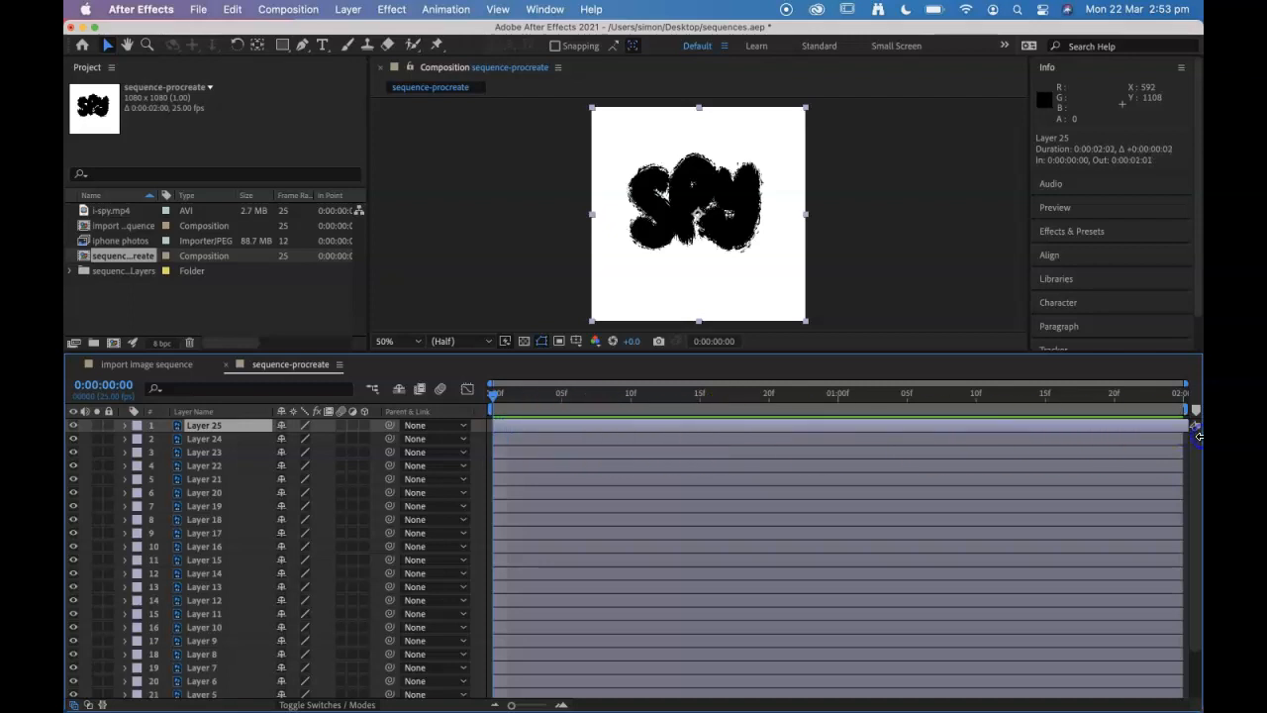
{"action": "key", "text": "super+z"}
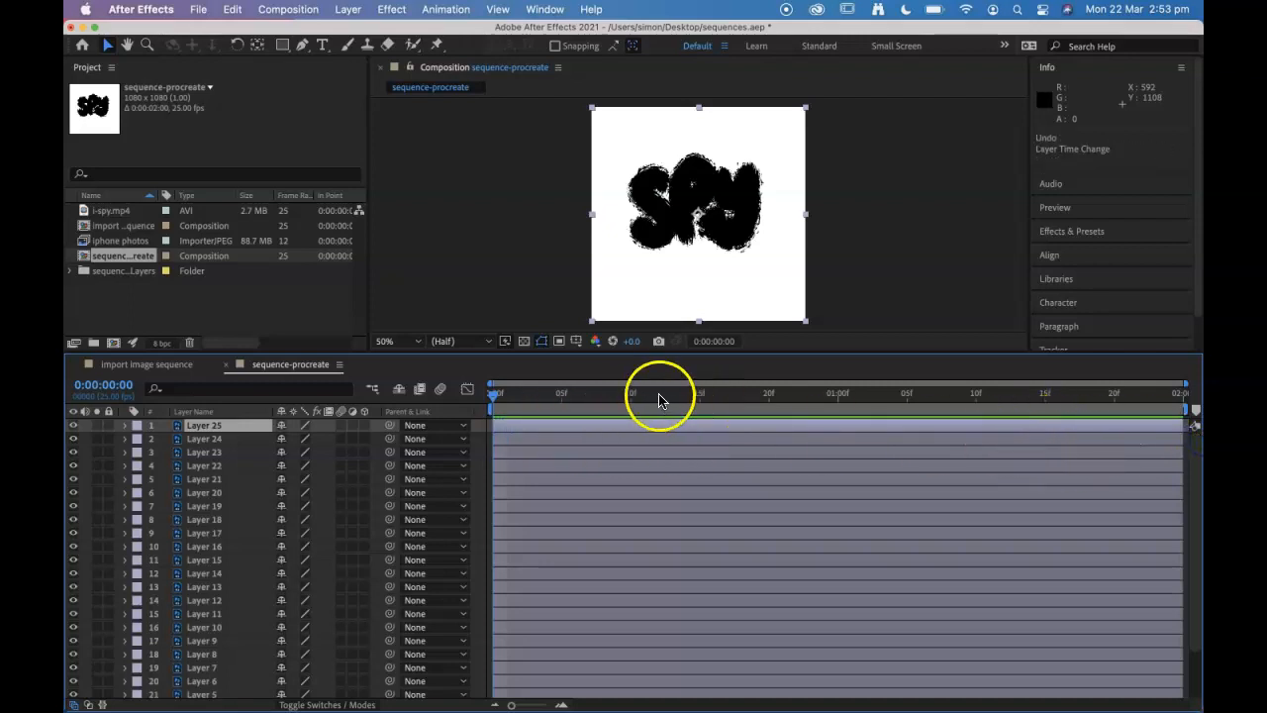
Try trimming the out points of all layers at 0:00:00:01 and undo the trim.
{"action": "left_click_drag", "start_coordinate": [498, 400], "coordinate": [510, 398]}
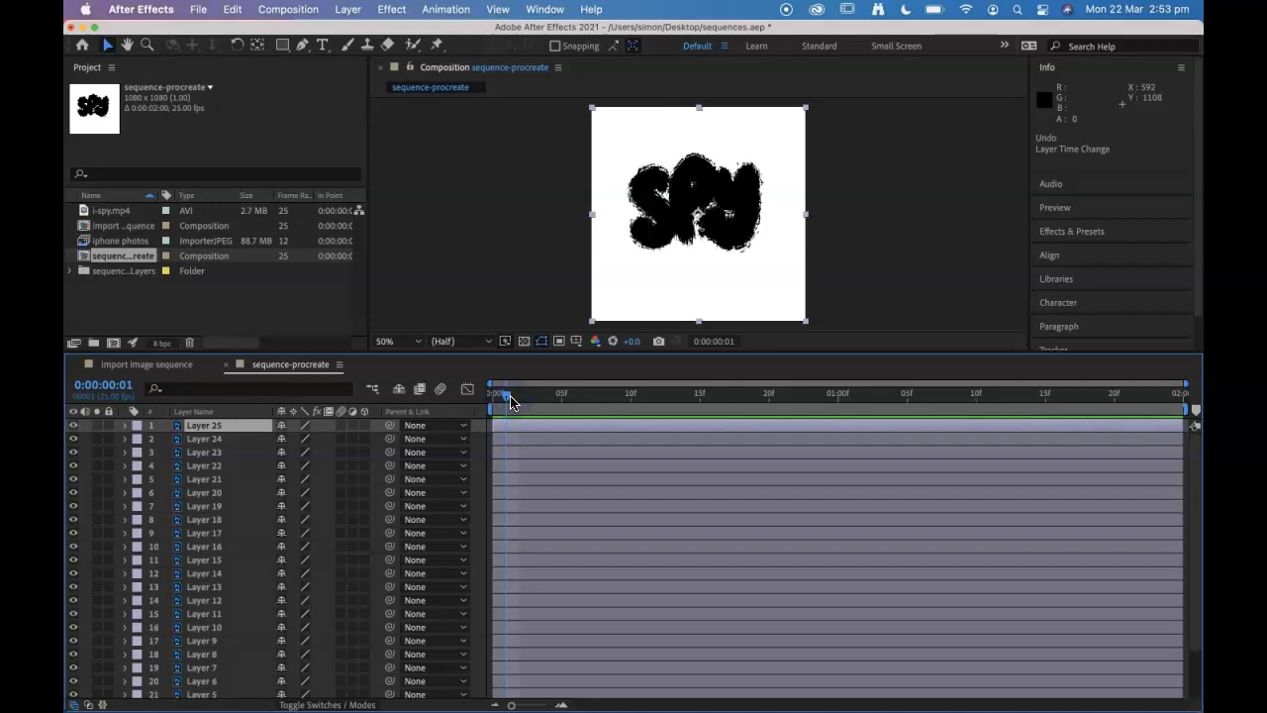
{"action": "key", "text": "super+a"}
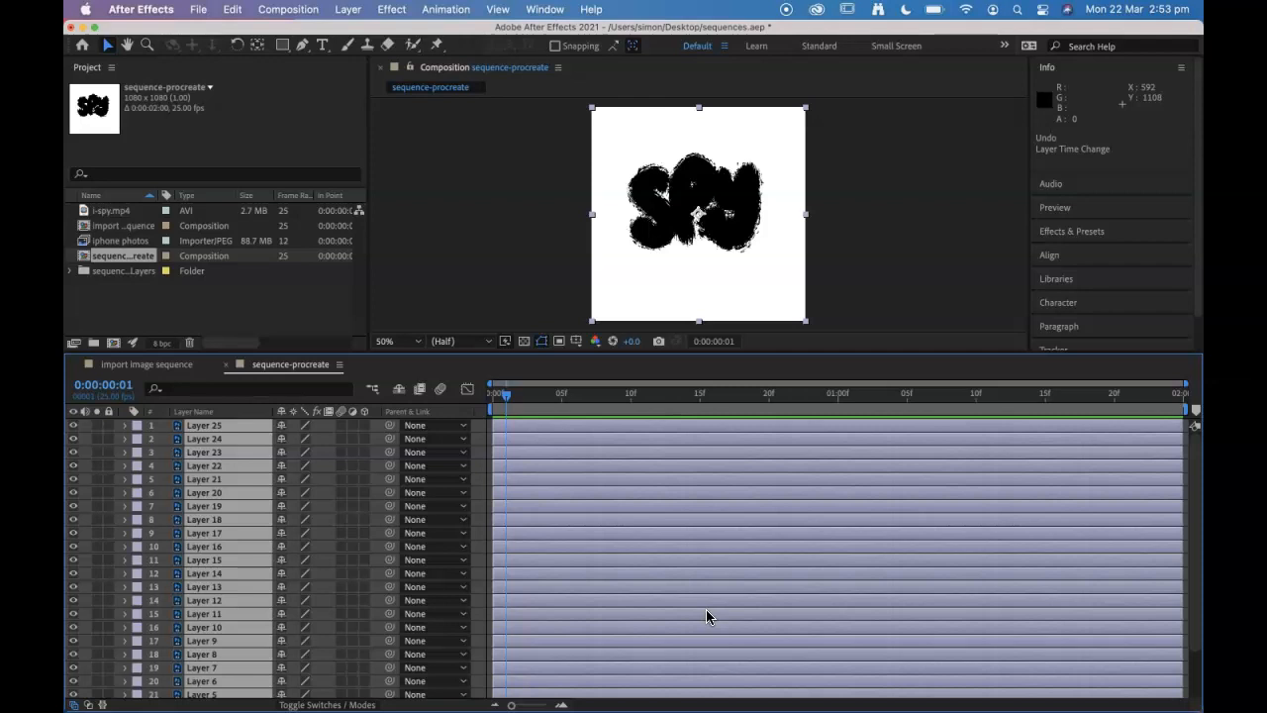
{"action": "key", "text": "alt+]"}
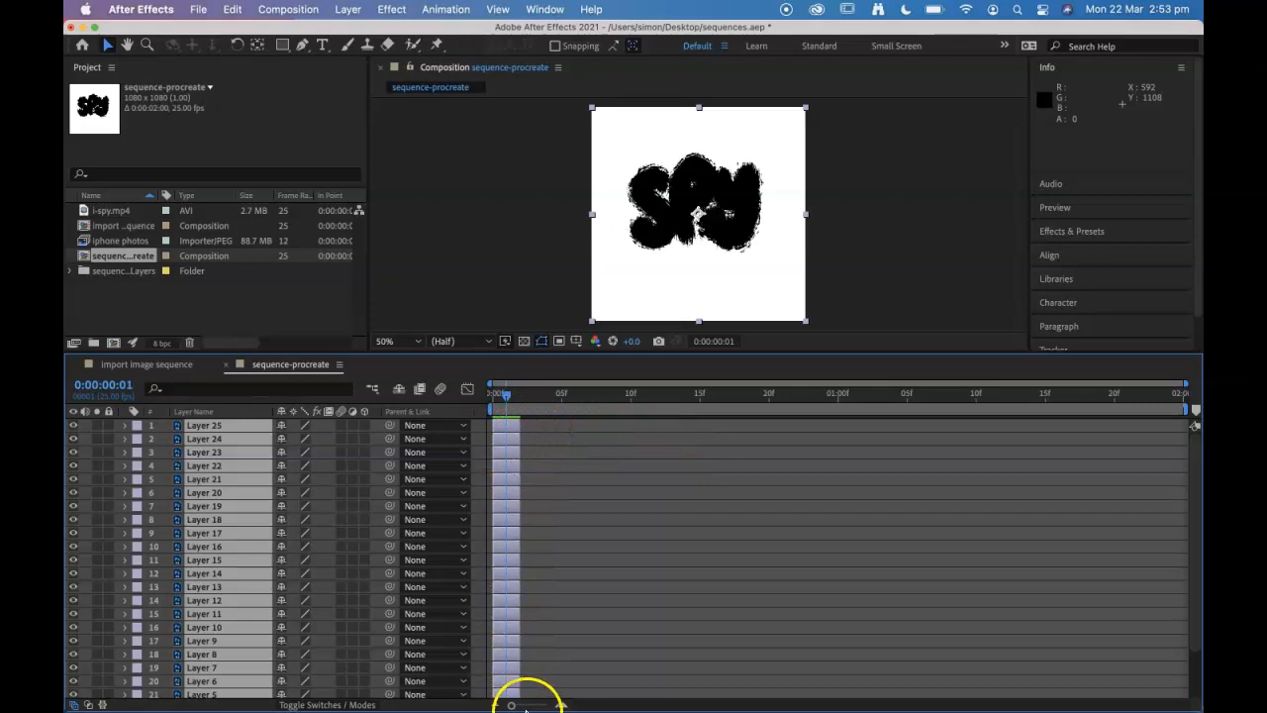
{"action": "scroll", "coordinate": [525, 623], "scroll_direction": "down", "scroll_amount": 2}
{"action": "scroll", "coordinate": [526, 623], "scroll_direction": "up", "scroll_amount": 2}
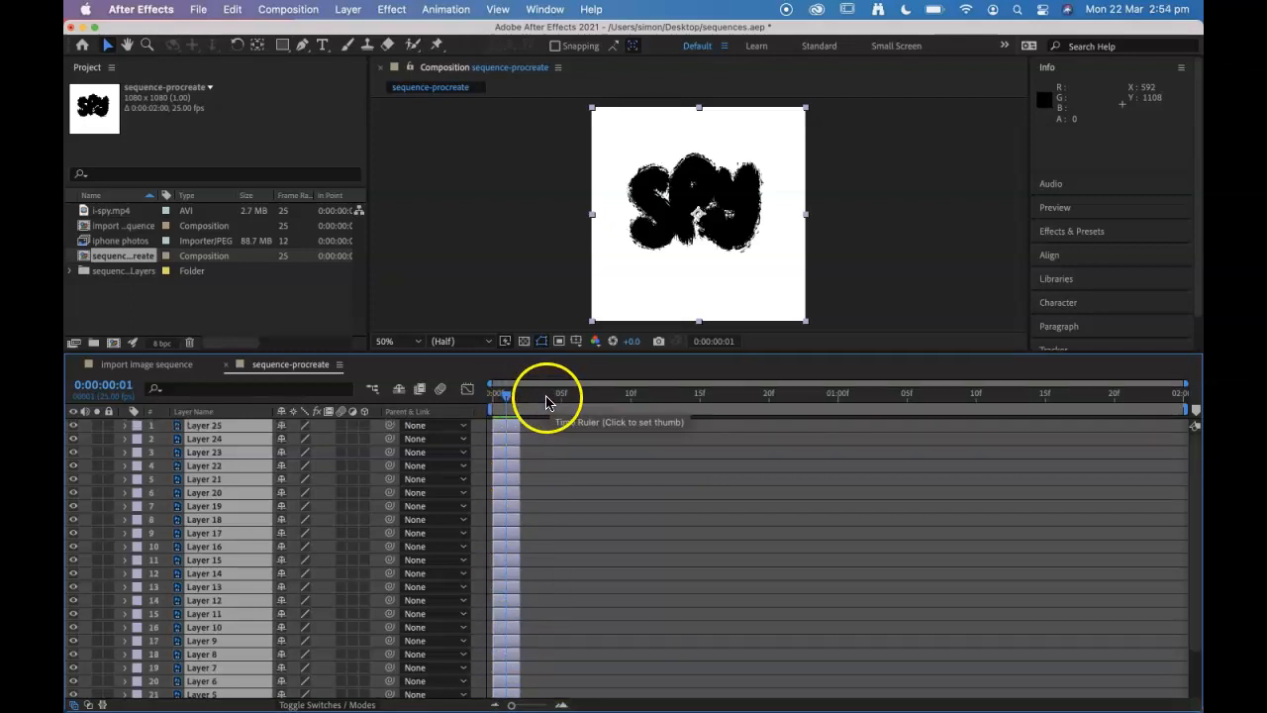
{"action": "key", "text": "super+z"}
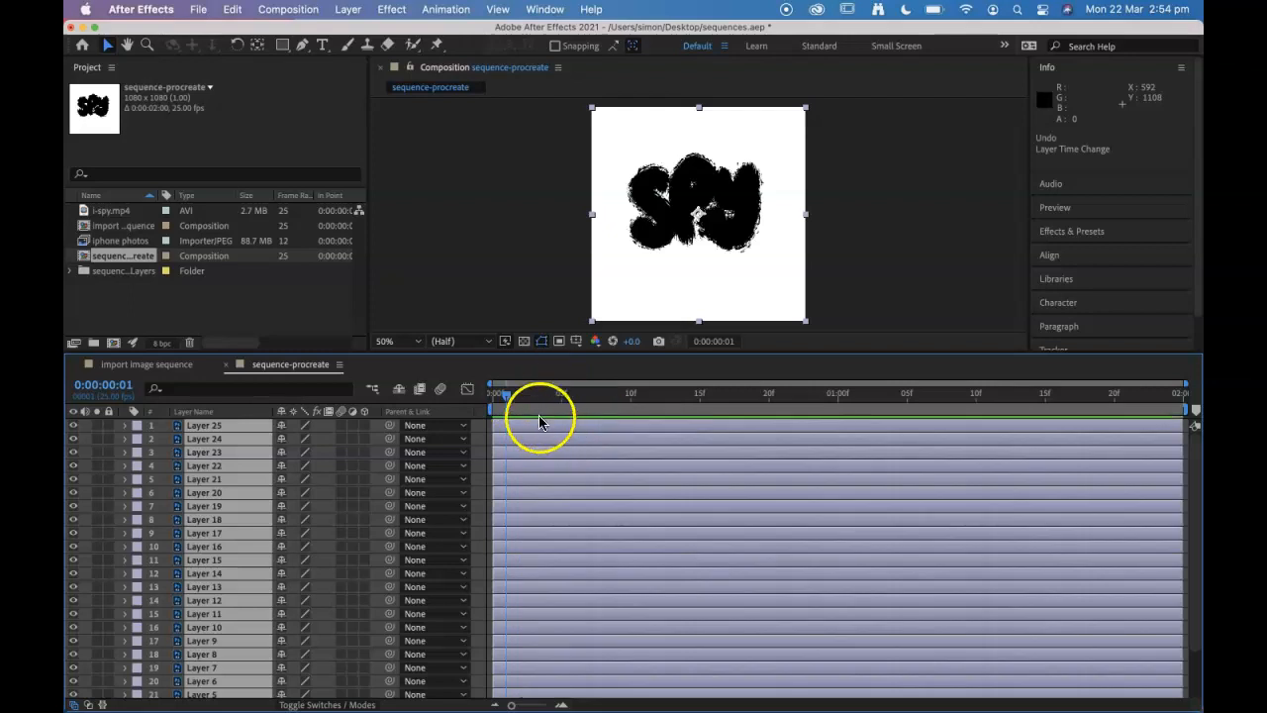
Select all 25 layers and trim their out points at 0:00:00:01 to make each layer two frames long.
{"action": "scroll", "coordinate": [383, 619], "scroll_direction": "down", "scroll_amount": 2}
{"action": "left_click", "coordinate": [262, 673]}
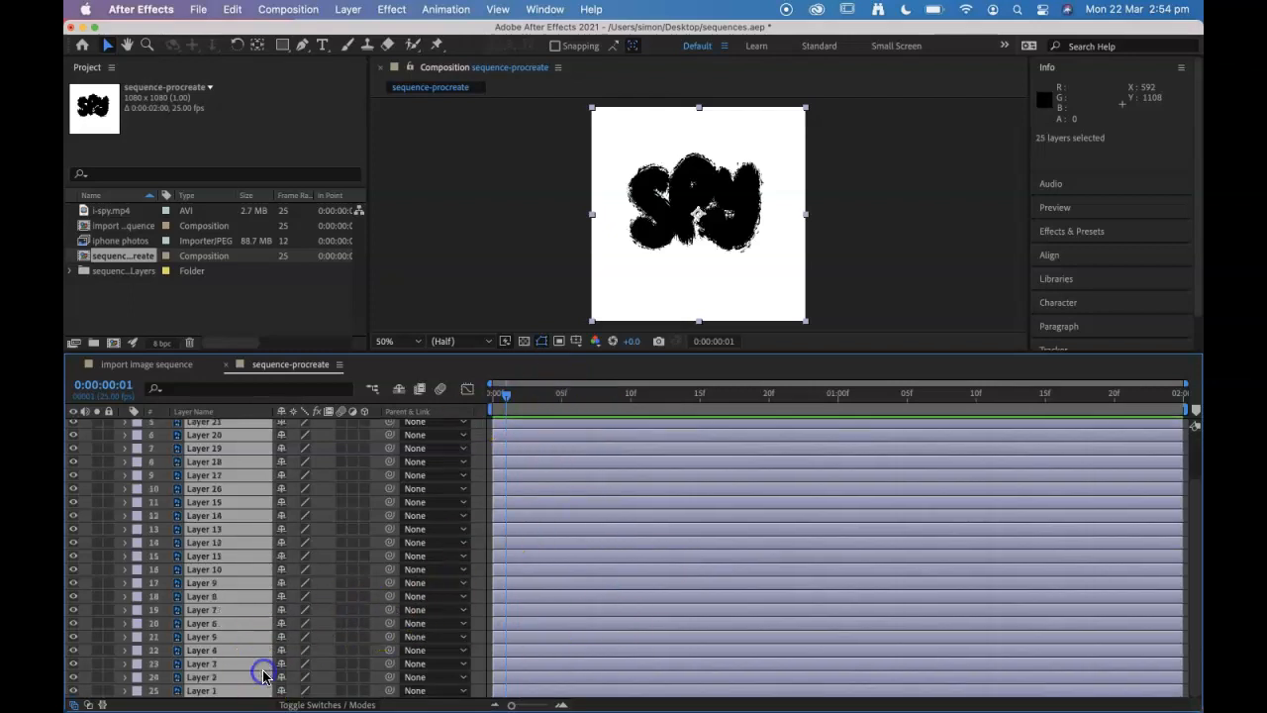
{"action": "scroll", "coordinate": [205, 572], "scroll_direction": "up", "scroll_amount": 2}
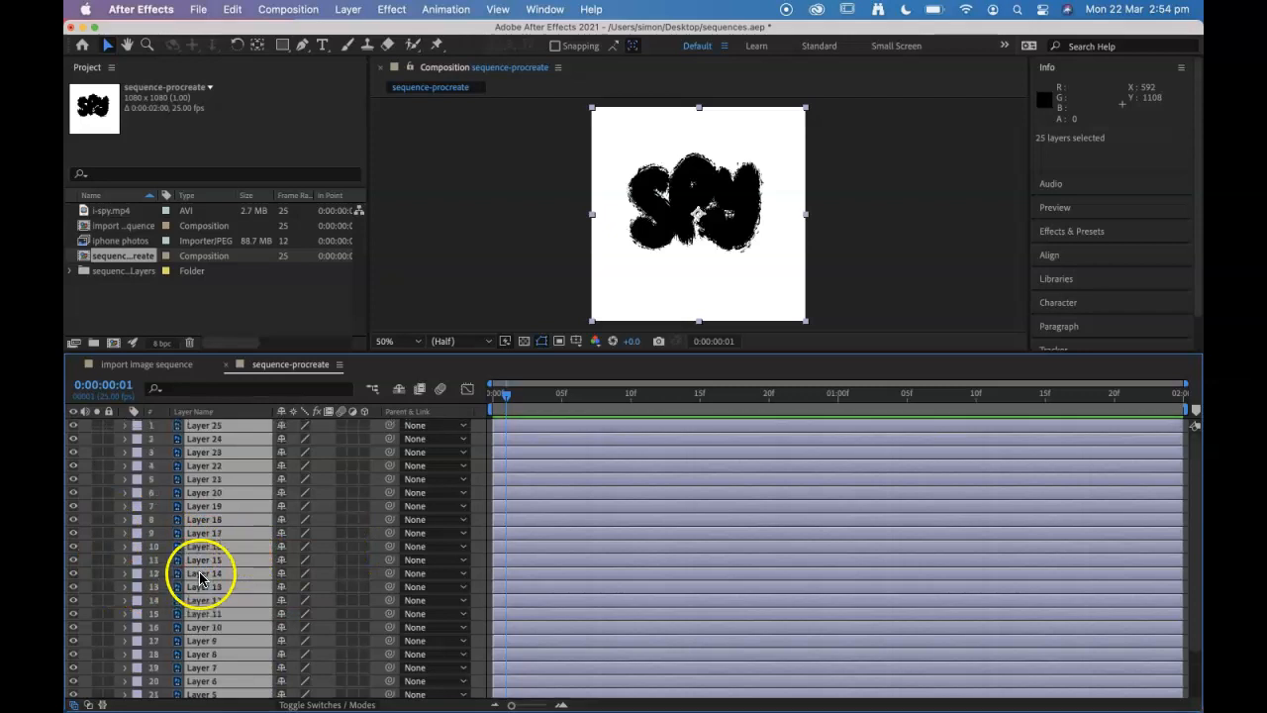
{"action": "scroll", "coordinate": [403, 538], "scroll_direction": "down", "scroll_amount": 2}
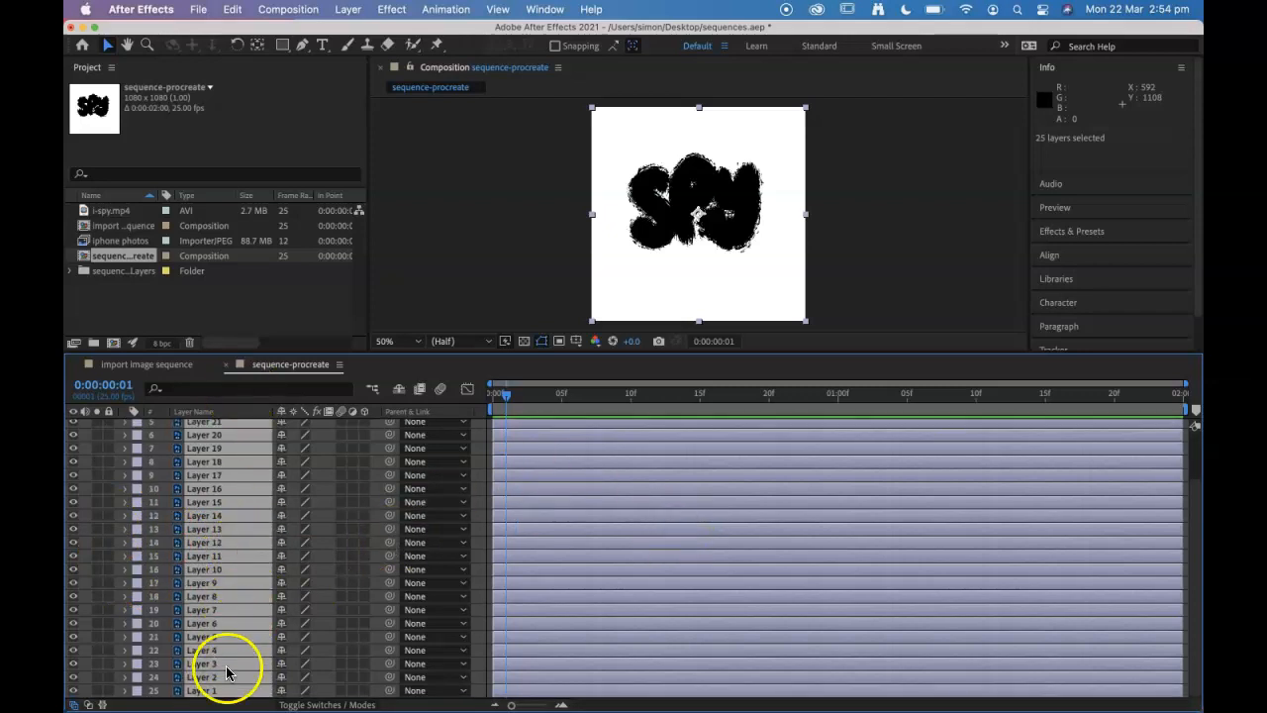
{"action": "scroll", "coordinate": [226, 665], "scroll_direction": "up", "scroll_amount": 2}
{"action": "scroll", "coordinate": [277, 614], "scroll_direction": "down", "scroll_amount": 2}
{"action": "scroll", "coordinate": [213, 500], "scroll_direction": "up", "scroll_amount": 2}
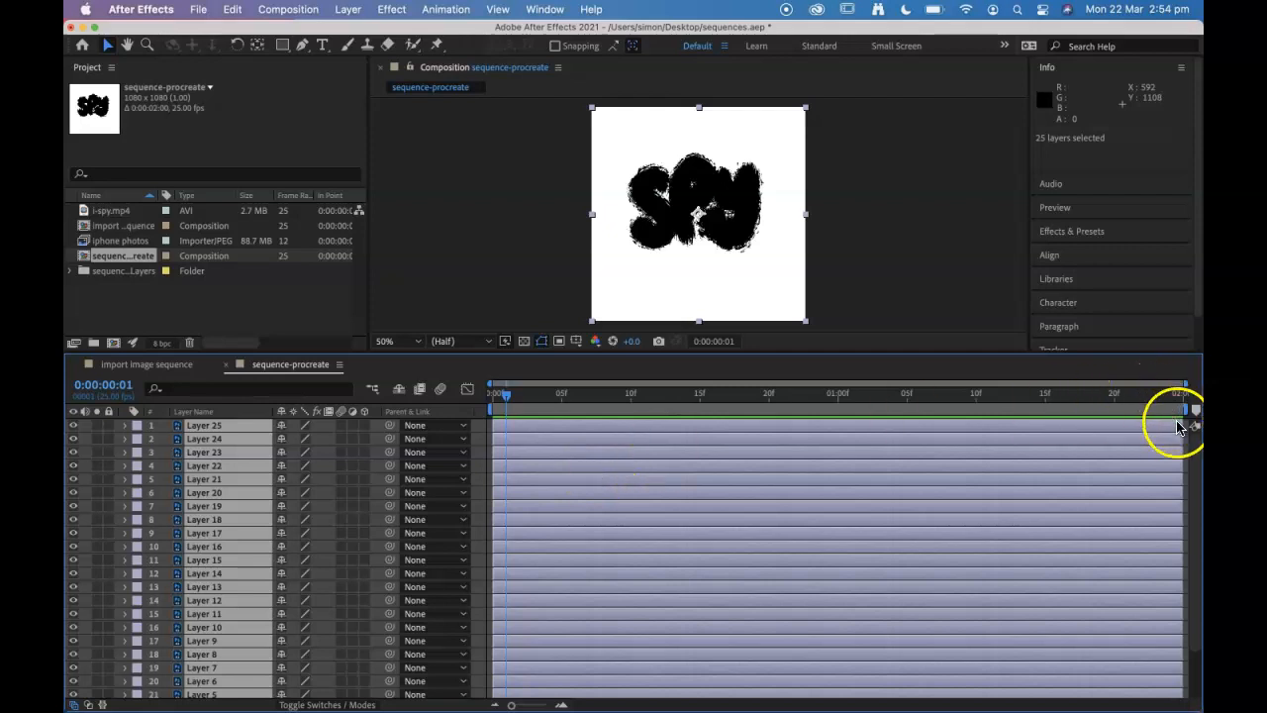
{"action": "mouse_move", "coordinate": [505, 397]}
{"action": "left_mouse_down"}
{"action": "mouse_move", "coordinate": [467, 398]}
{"action": "mouse_move", "coordinate": [509, 405]}
{"action": "left_mouse_up"}
{"action": "key", "text": "alt+bracketright"}
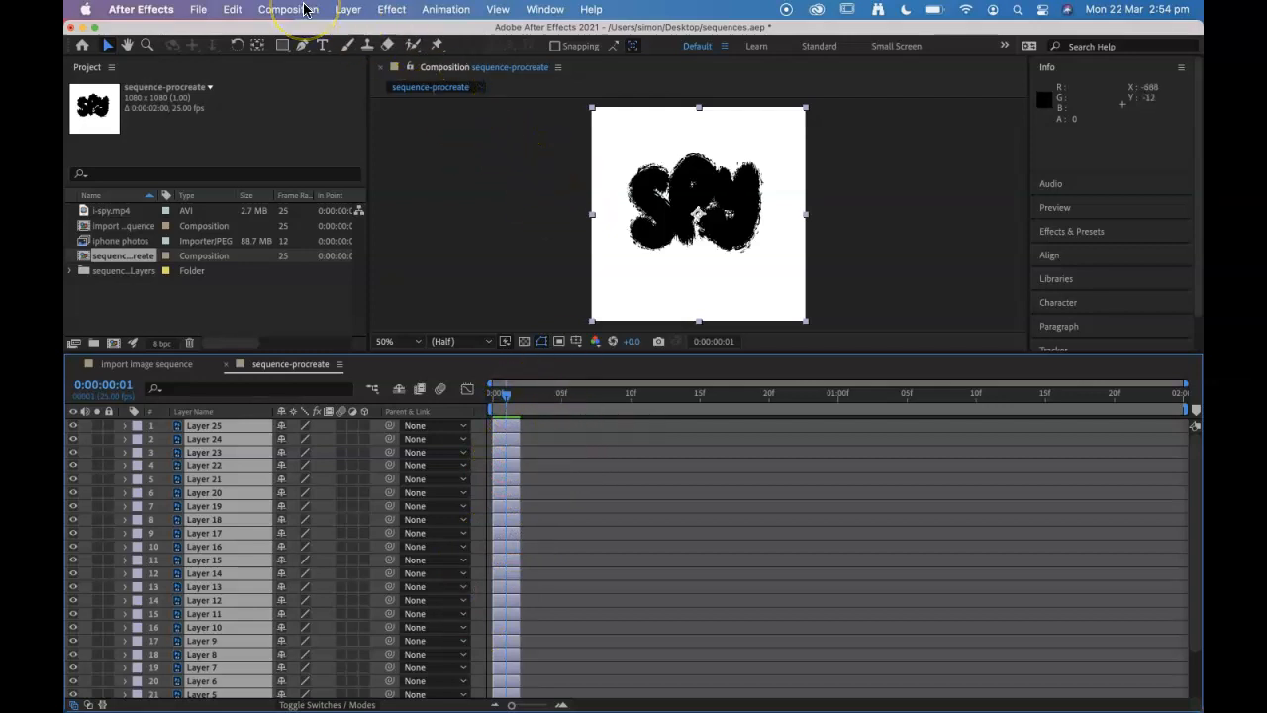
{"action": "left_click", "coordinate": [351, 10]}
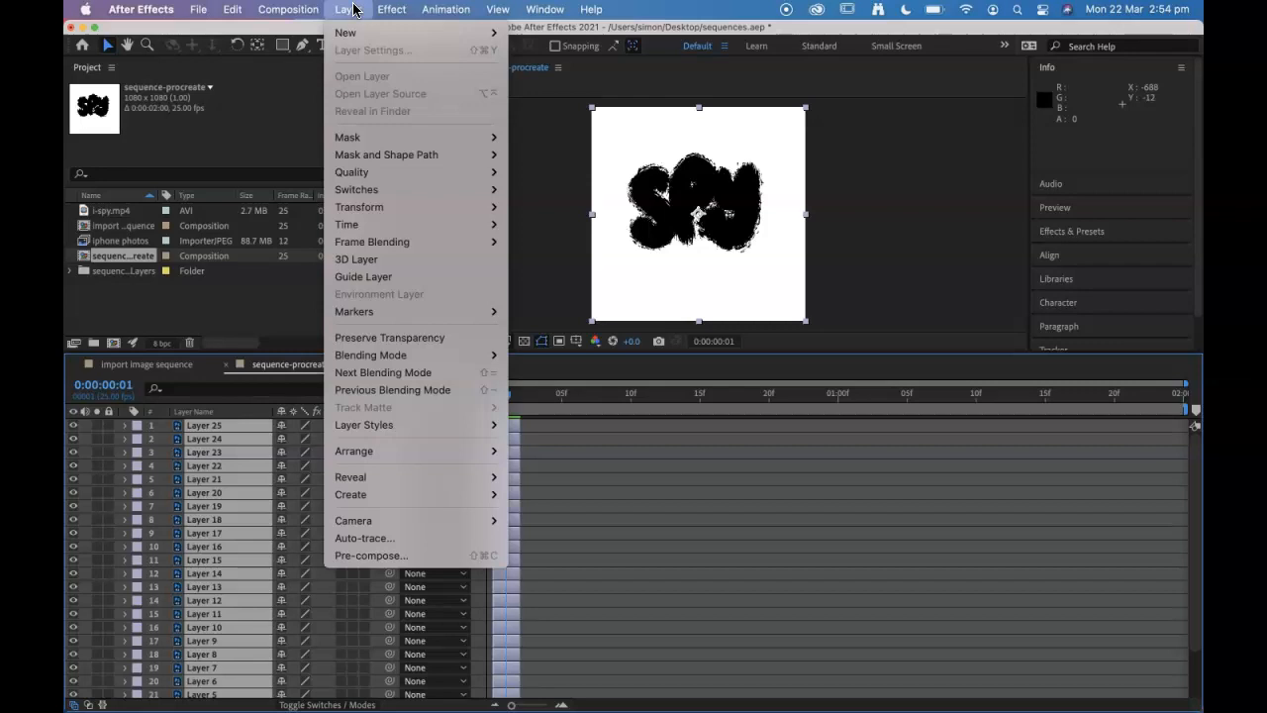
{"action": "mouse_move", "coordinate": [297, 9]}
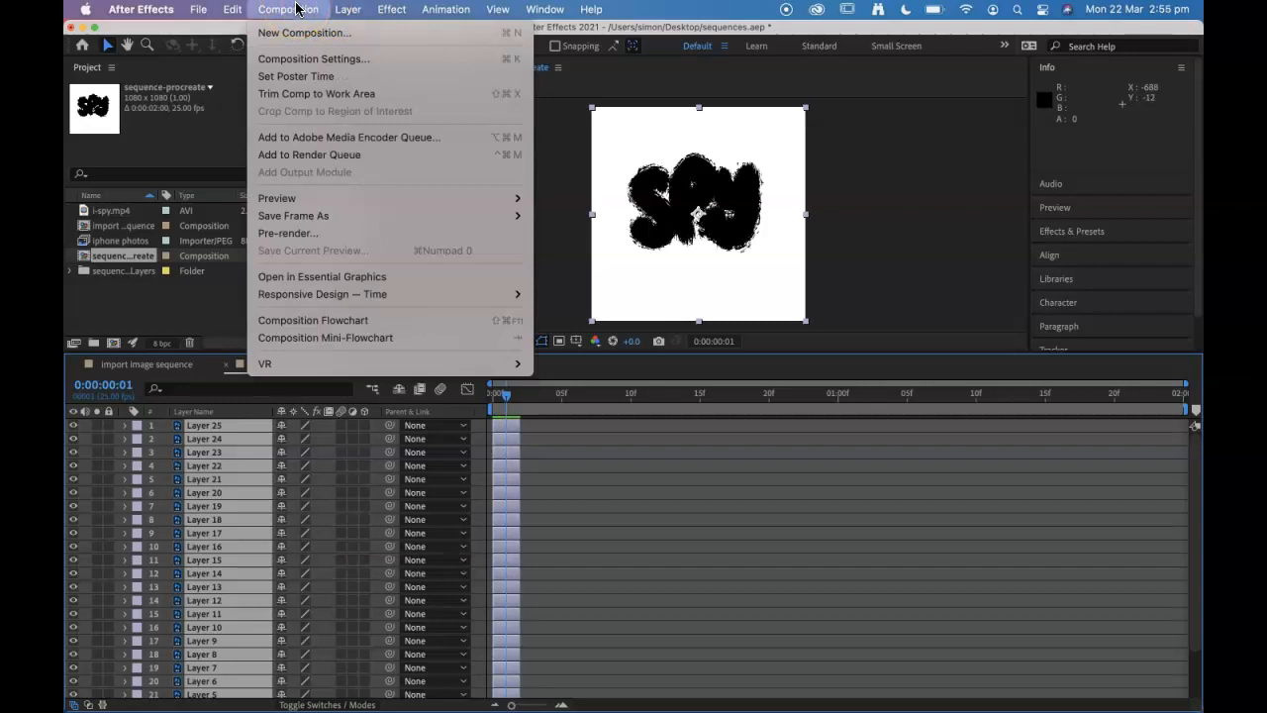
{"action": "mouse_move", "coordinate": [348, 9]}
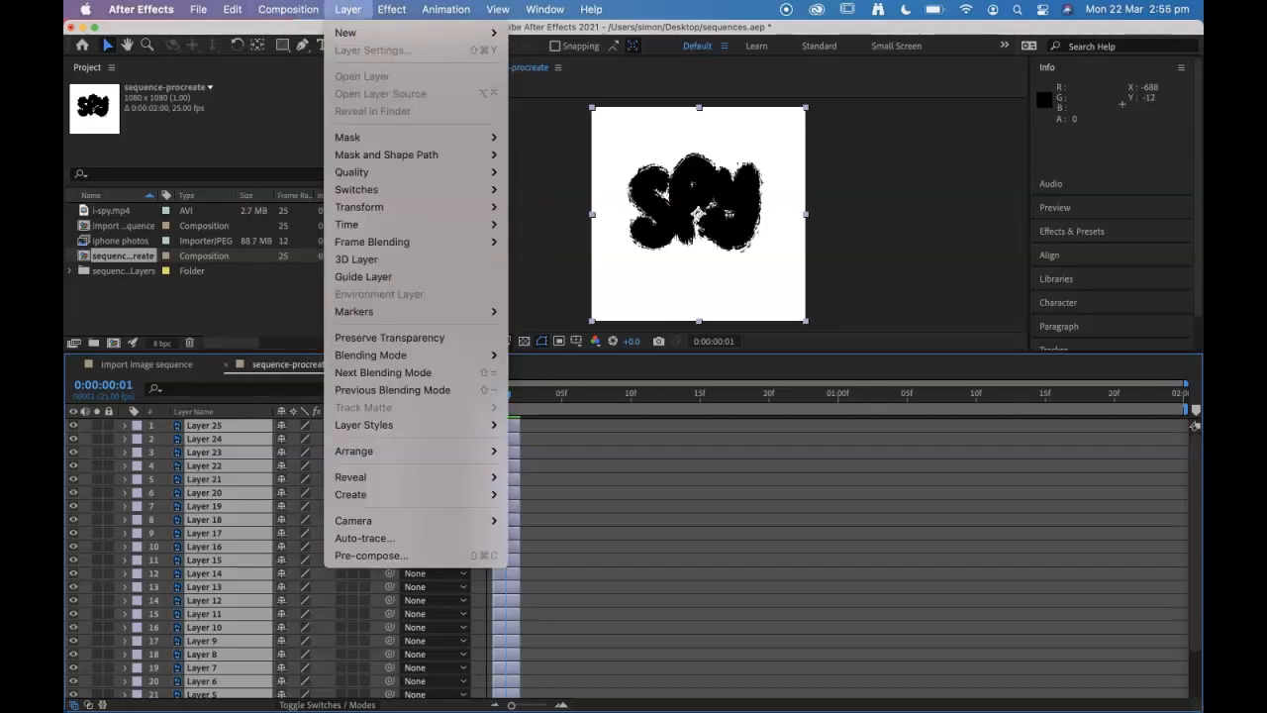
{"action": "left_click", "coordinate": [89, 677]}
{"action": "left_click", "coordinate": [443, 9]}
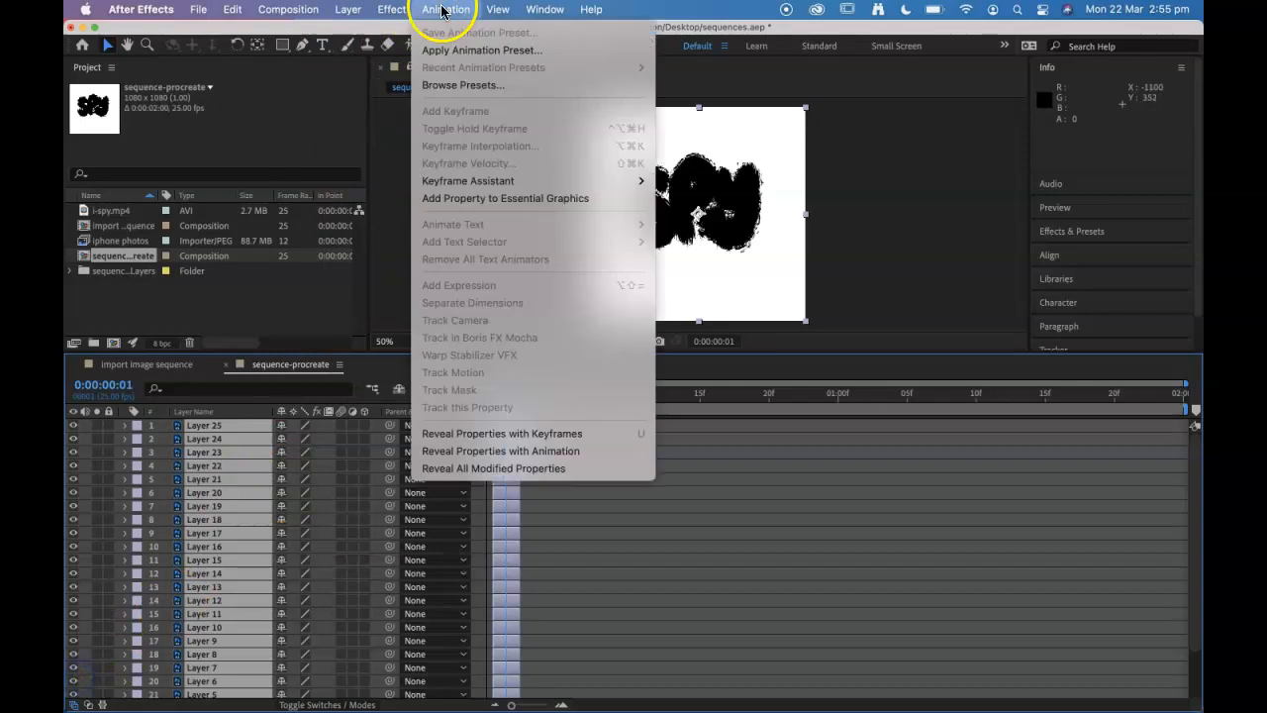
{"action": "mouse_move", "coordinate": [484, 180]}
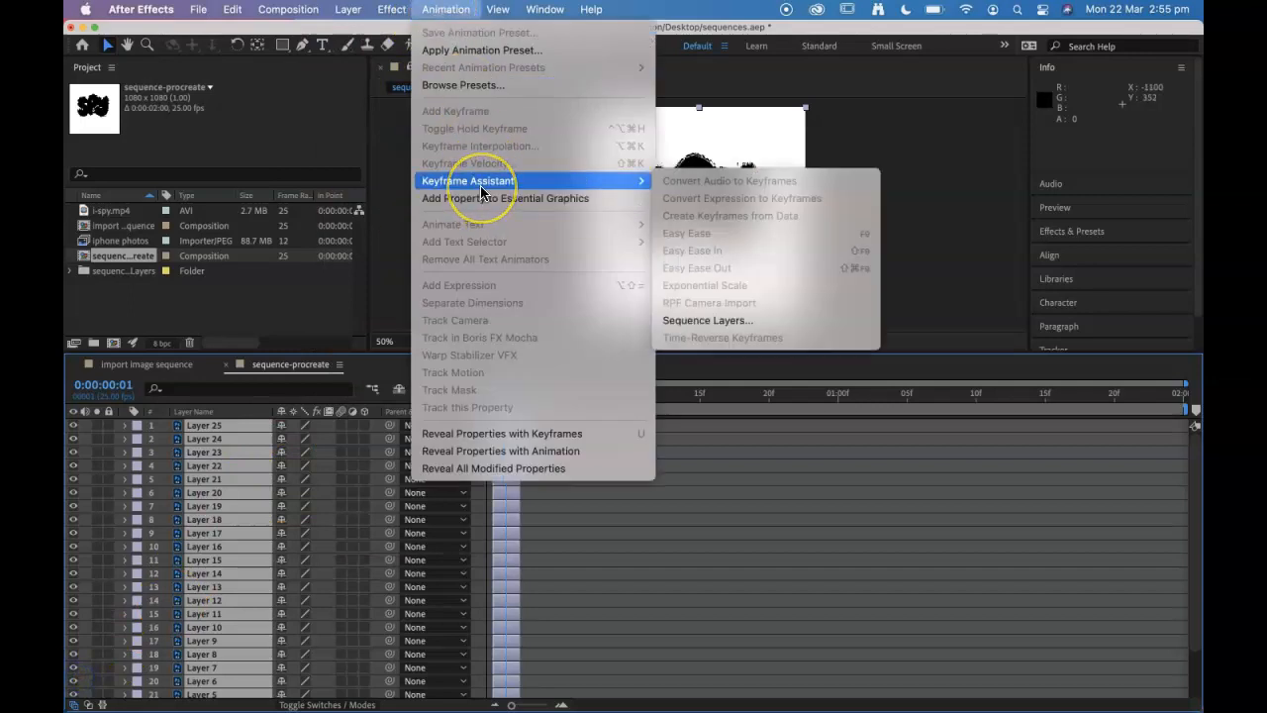
{"action": "left_click", "coordinate": [732, 320]}
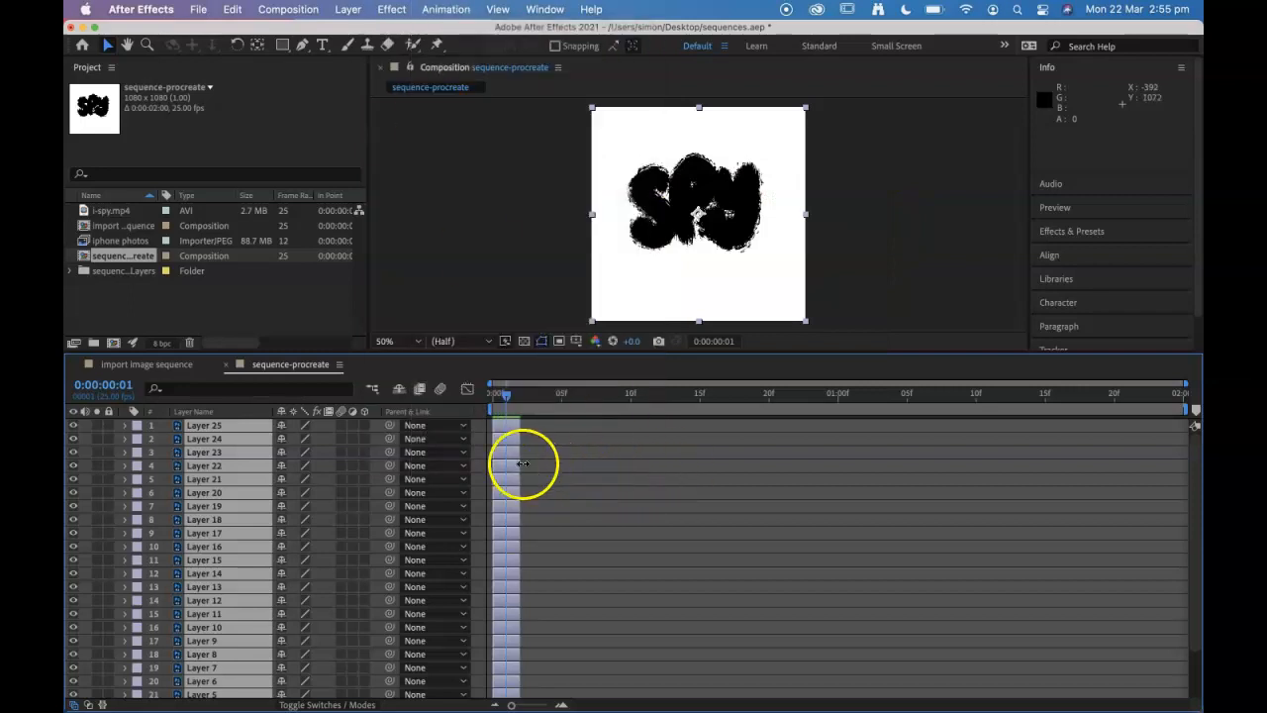
Arrange the selected layers one after another in time with Sequence Layers, leaving Overlap off.
{"action": "right_click", "coordinate": [512, 462]}
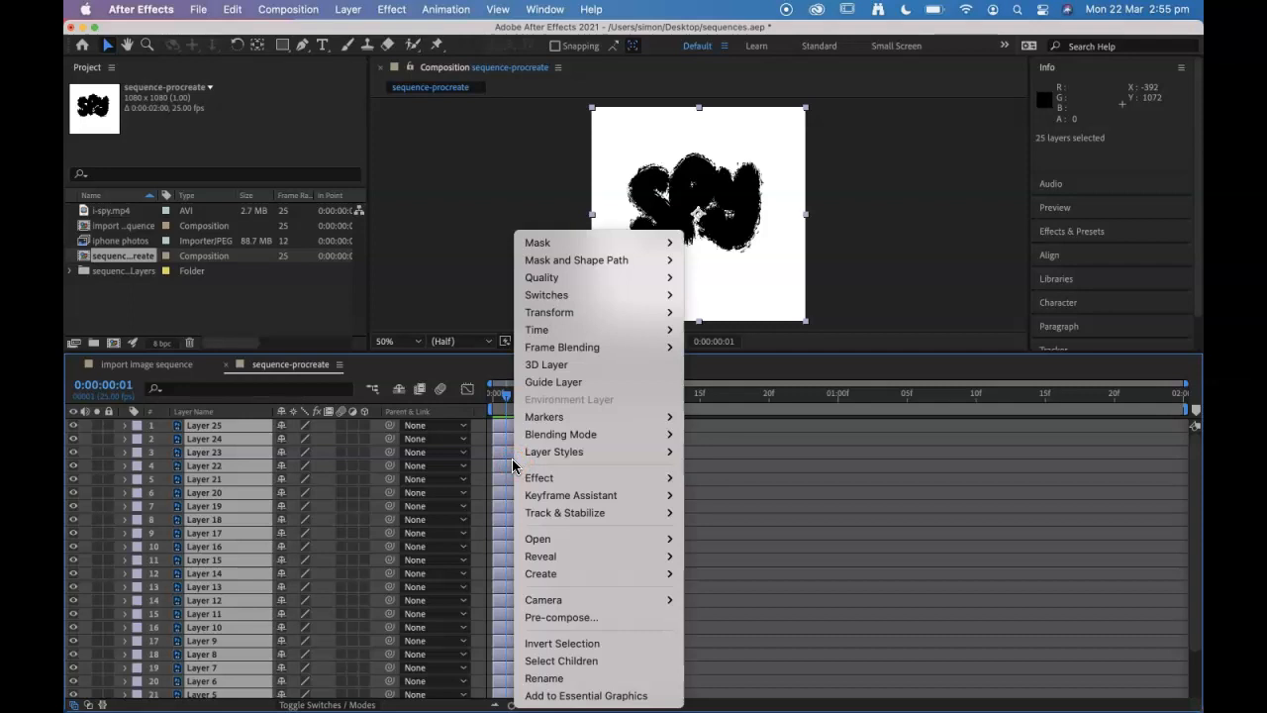
{"action": "left_click", "coordinate": [549, 494]}
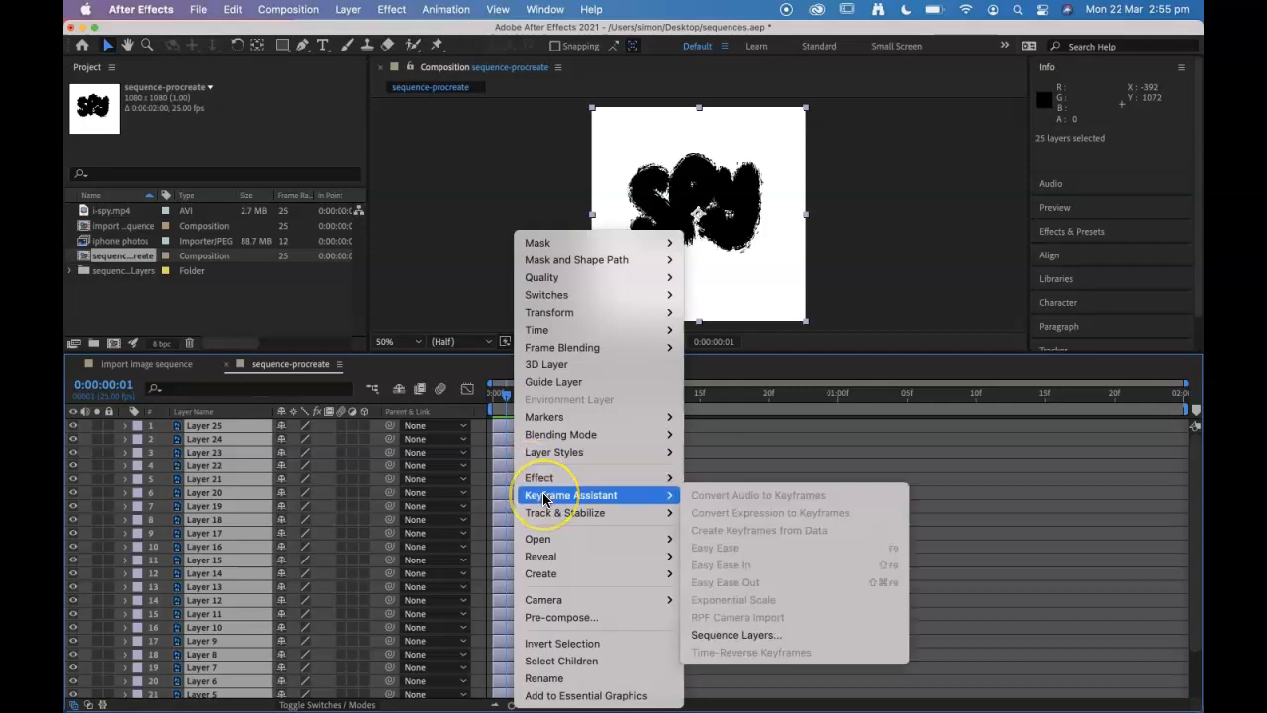
{"action": "left_click", "coordinate": [758, 634]}
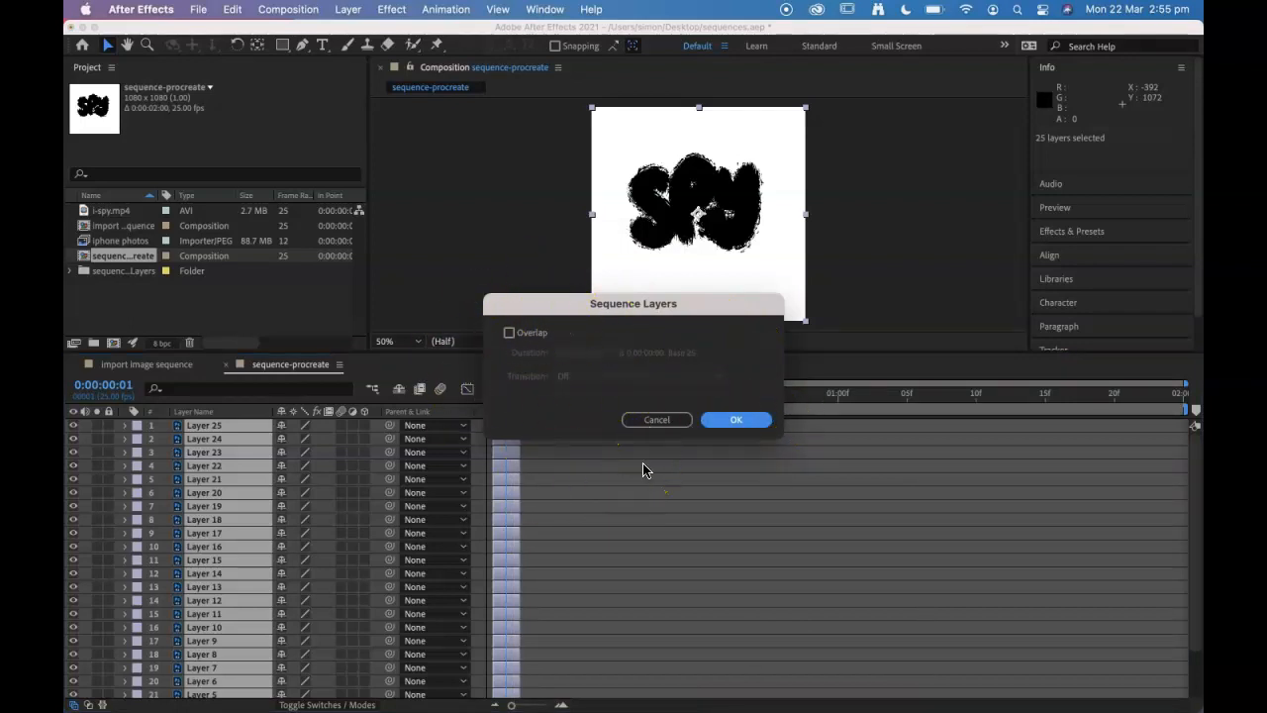
{"action": "left_click_drag", "start_coordinate": [696, 307], "coordinate": [802, 363]}
{"action": "left_click", "coordinate": [861, 477]}
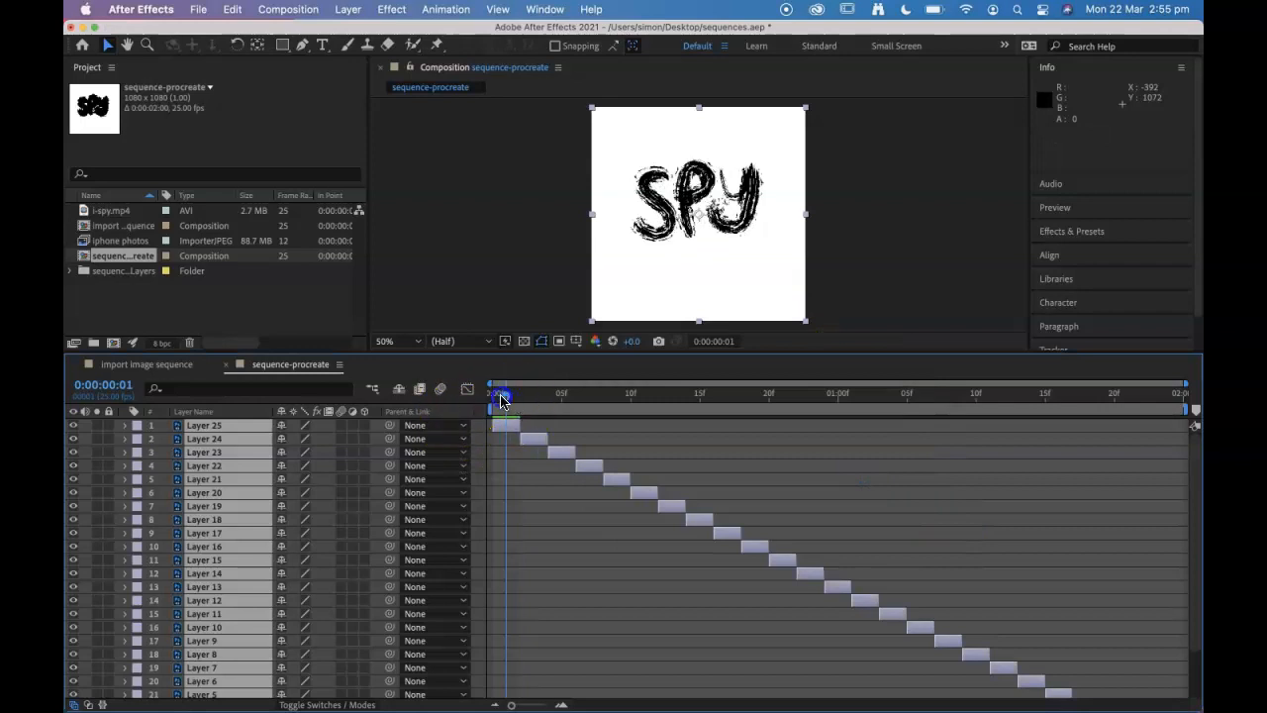
Preview the sequenced layer animation, returning to the first frame to play it from the start.
{"action": "key", "text": "space"}
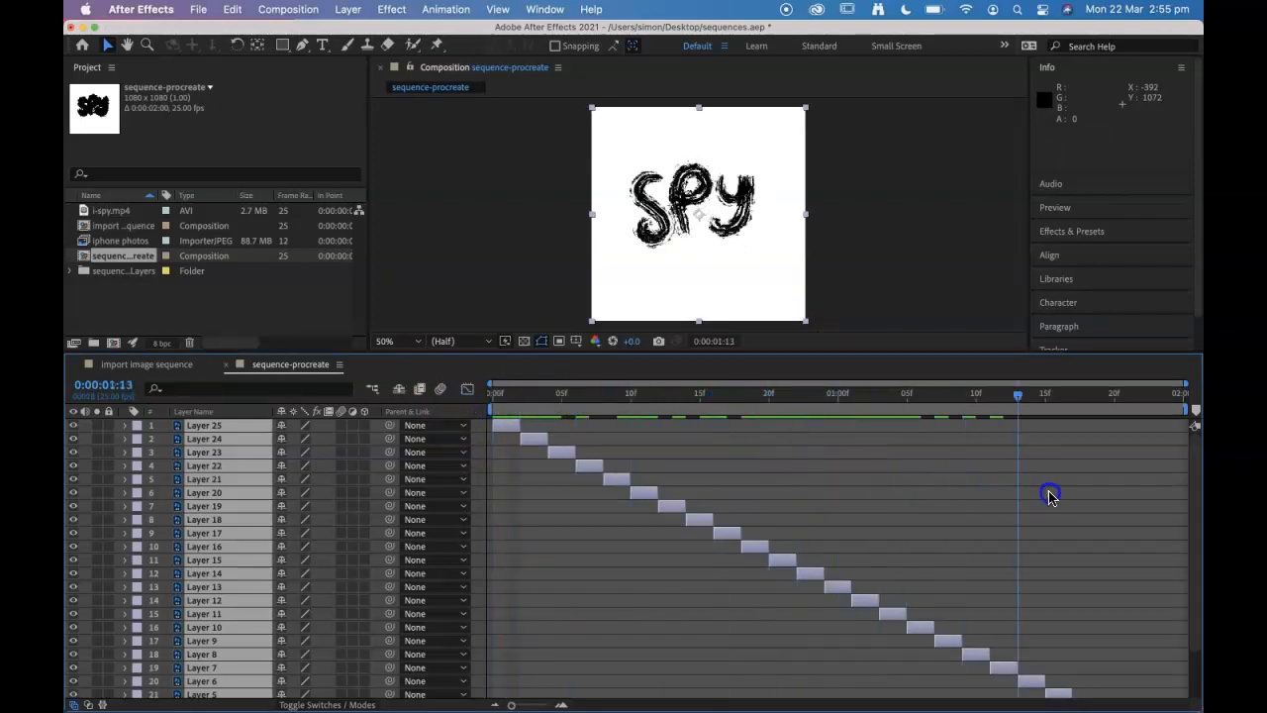
{"action": "scroll", "coordinate": [1074, 537], "scroll_direction": "down", "scroll_amount": 2}
{"action": "left_click_drag", "start_coordinate": [1134, 393], "coordinate": [1199, 456]}
{"action": "key", "text": "Home"}
{"action": "scroll", "coordinate": [616, 475], "scroll_direction": "up", "scroll_amount": 2}
{"action": "key", "text": "space"}
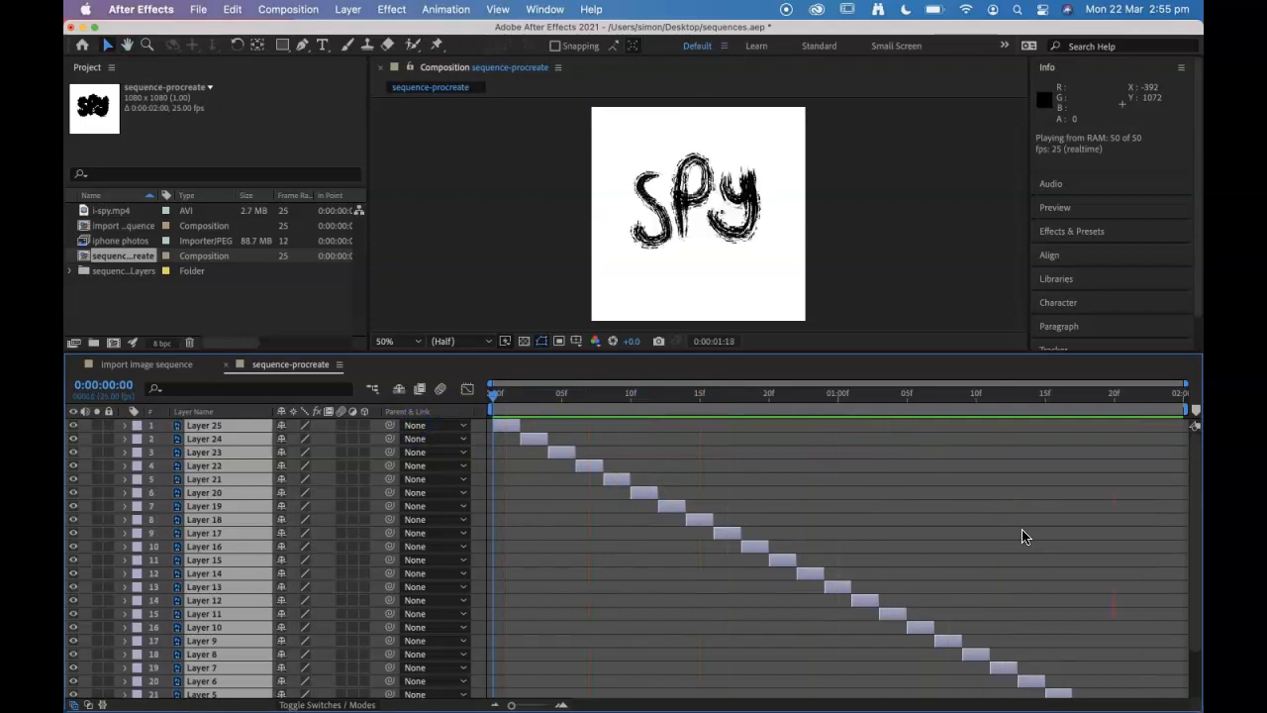